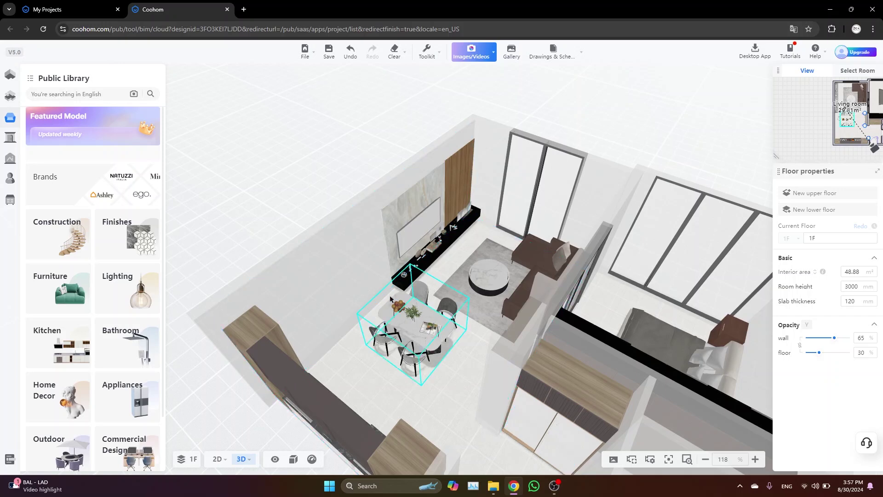
# - Orbit the 3D view to the living-room TV wall, select it and open the Wall Editor
pyautogui.moveTo(323, 284); pyautogui.dragTo(599, 217)
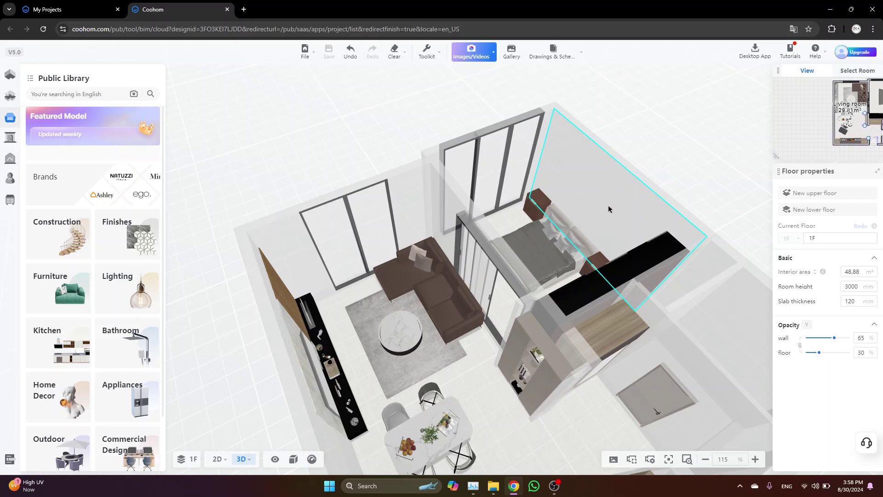
pyautogui.moveTo(609, 209); pyautogui.dragTo(364, 325)
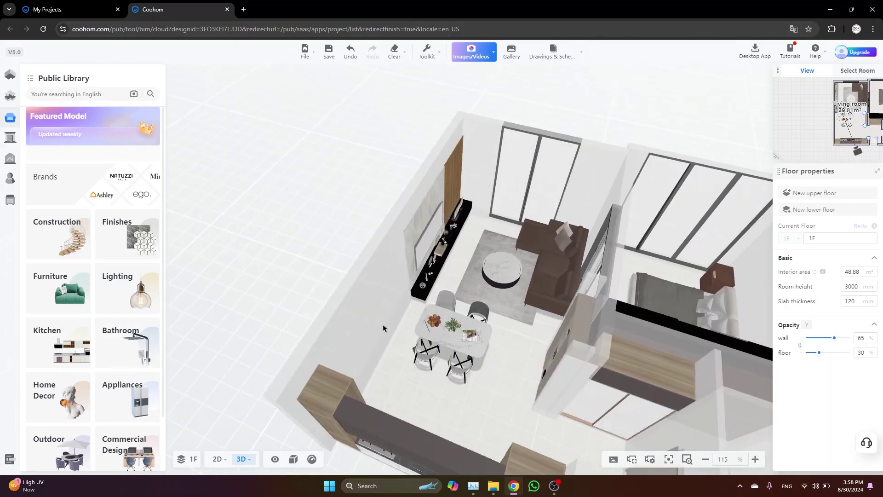
pyautogui.click(364, 324)
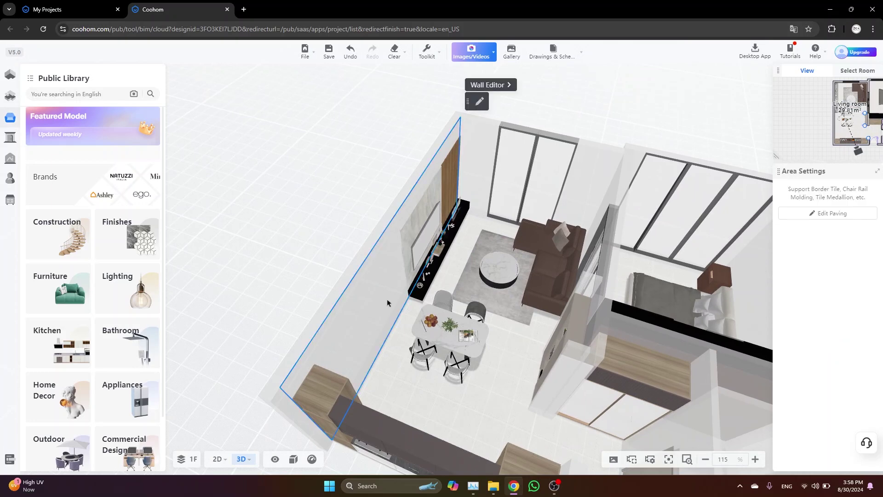
pyautogui.click(502, 86)
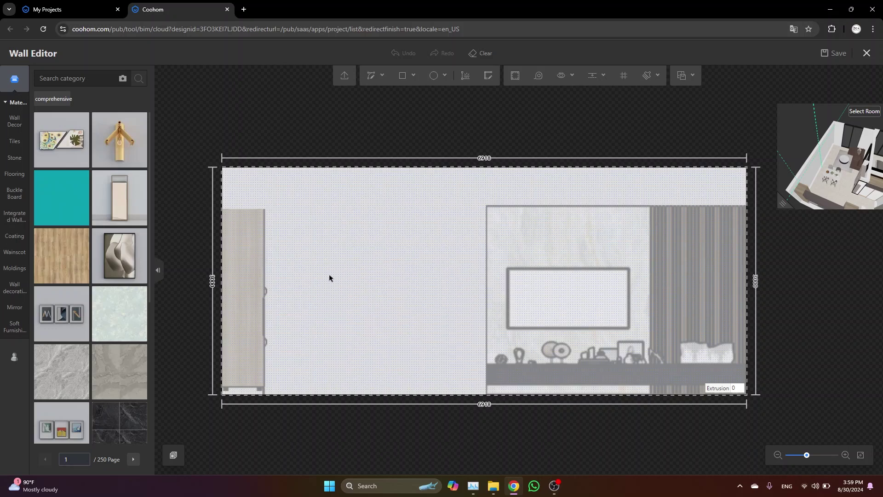
# - Use Add Guides to place a horizontal guide at the door-top height
pyautogui.click(595, 76)
pyautogui.click(586, 102)
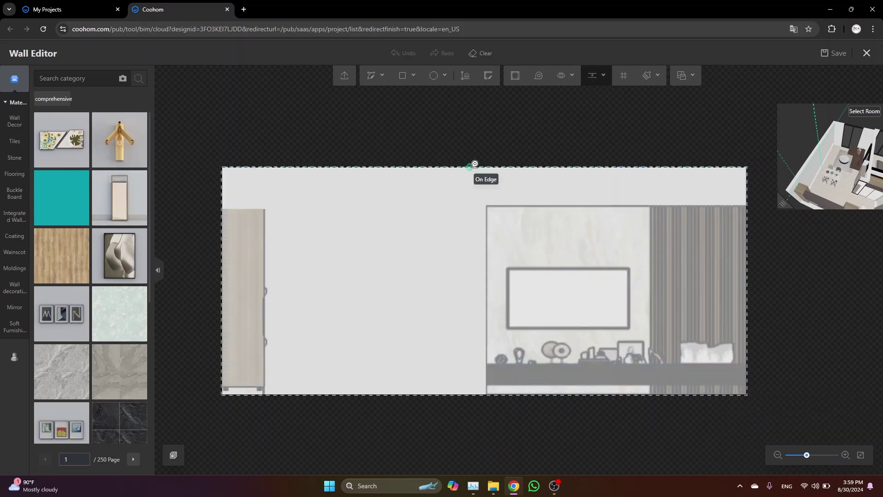
pyautogui.scroll(2, 236, 194)
pyautogui.click(213, 208)
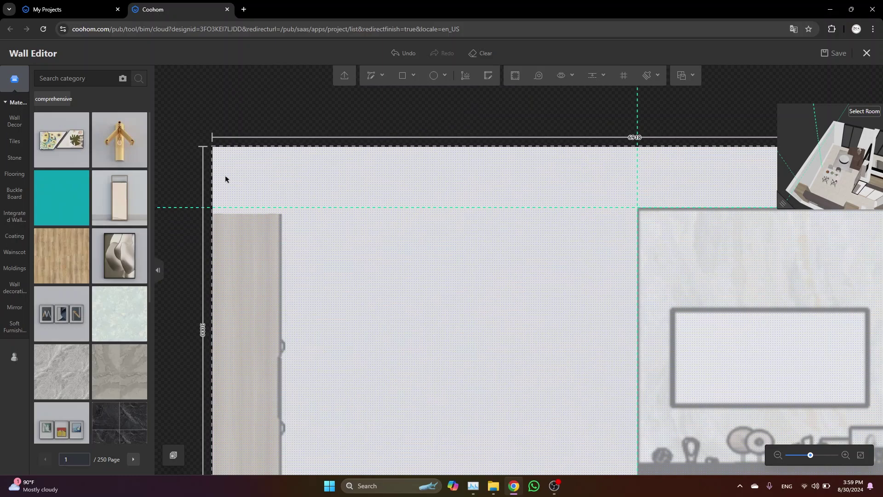
# - Add a vertical guide at the door edge and draw a 2500-high rectangle down to the wall bottom
pyautogui.click(592, 75)
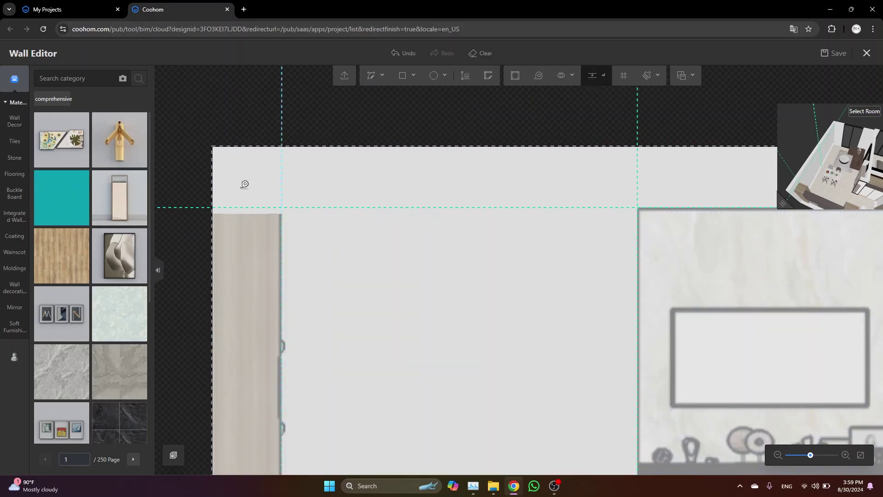
pyautogui.click(283, 211)
pyautogui.scroll(-2, 332, 200)
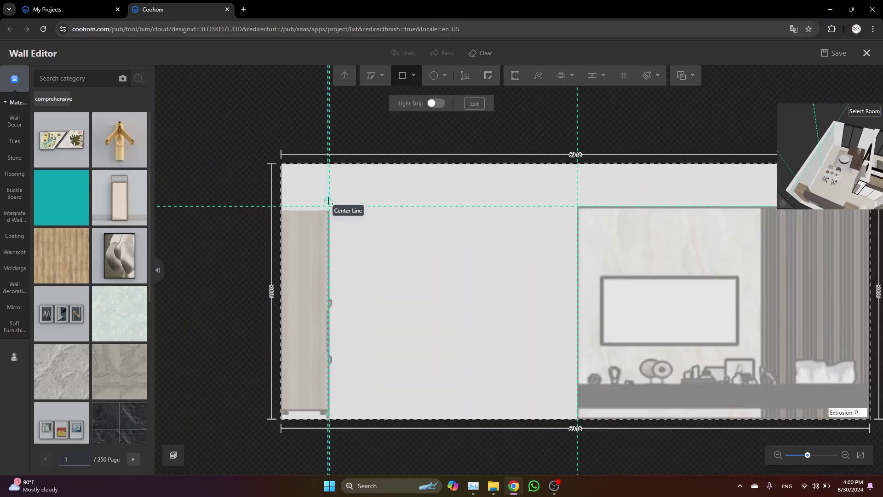
pyautogui.scroll(1, 329, 206)
pyautogui.click(336, 201)
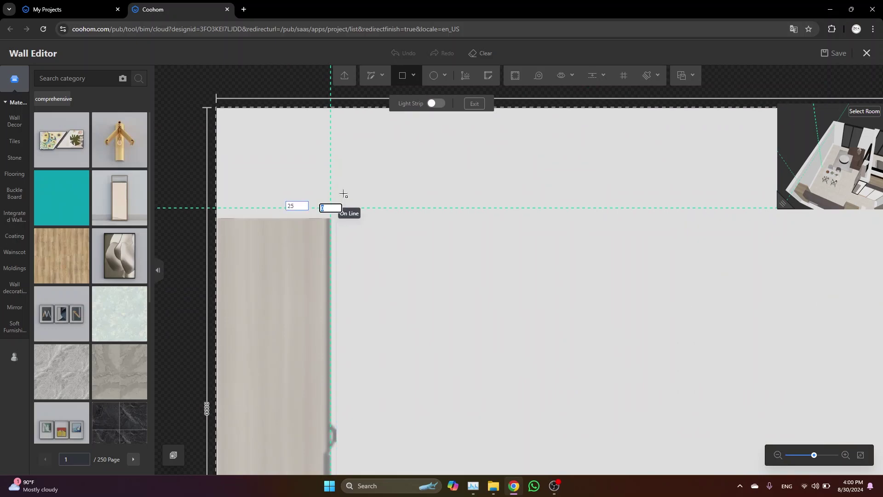
pyautogui.moveTo(568, 394); pyautogui.dragTo(442, 255, button='middle')
pyautogui.scroll(1, 518, 341)
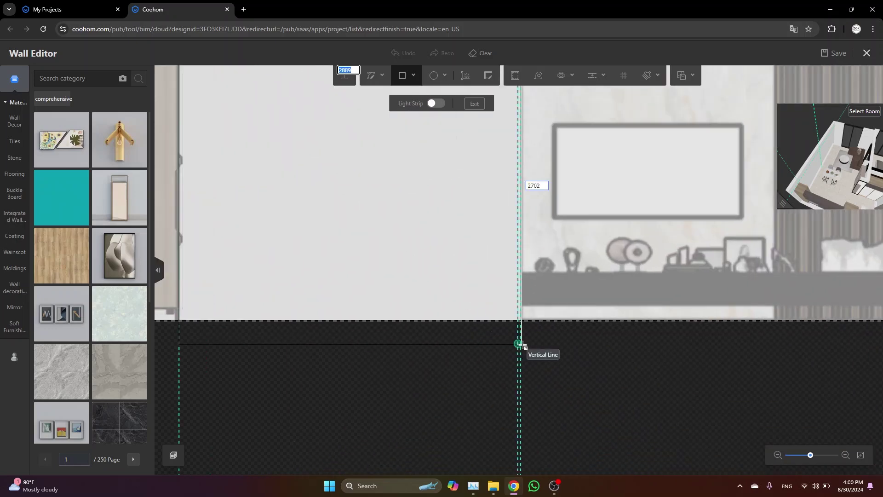
pyautogui.scroll(2, 516, 319)
pyautogui.click(515, 315)
pyautogui.scroll(-3, 524, 349)
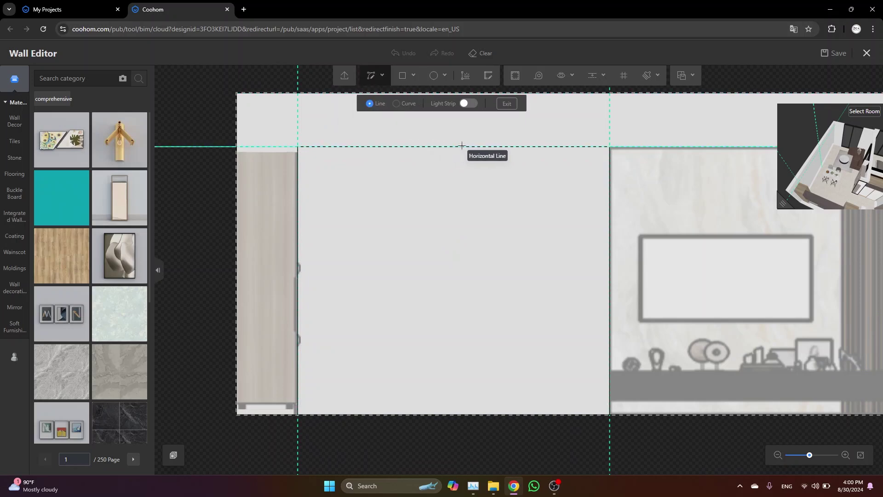
# - Divide the rectangle with a vertical line into two 1455-wide panels and select the right one
pyautogui.click(454, 414)
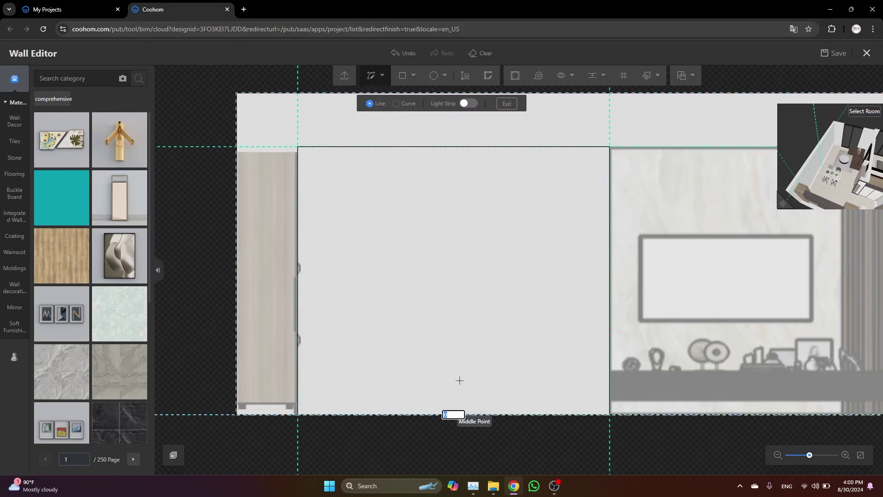
pyautogui.click(453, 147)
pyautogui.press('Escape')
pyautogui.press('Escape')
pyautogui.click(507, 278)
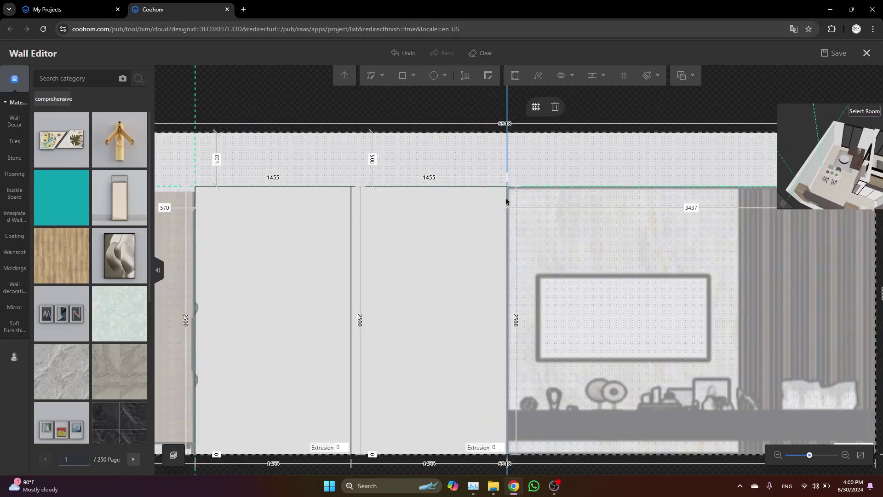
pyautogui.click(536, 109)
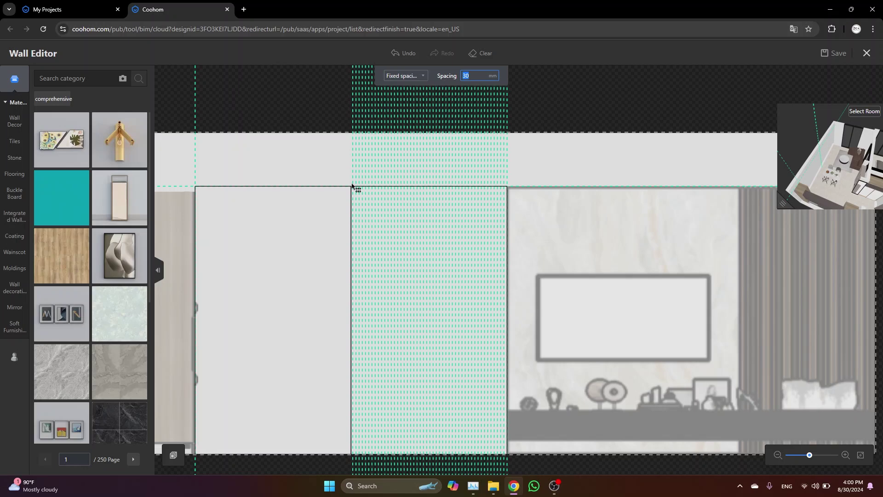
# - Lay Fixed-spacing pattern guides 30 mm apart across the right-hand panel
pyautogui.click(353, 187)
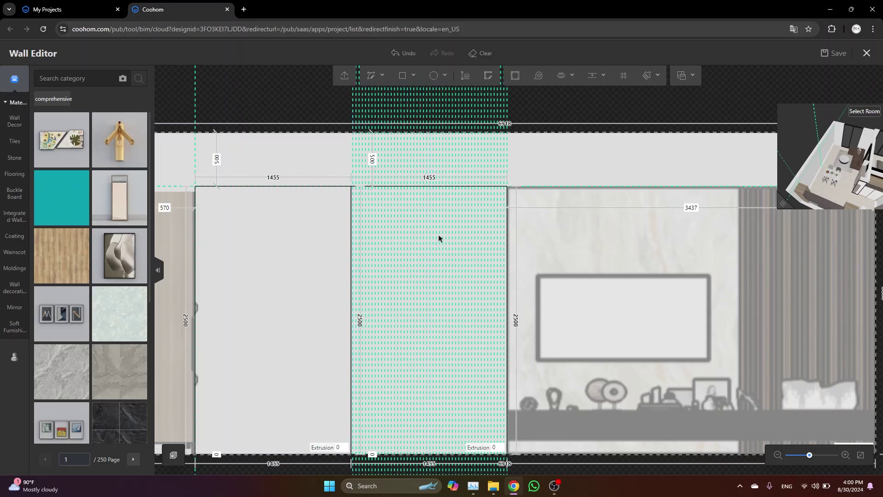
pyautogui.moveTo(403, 75)
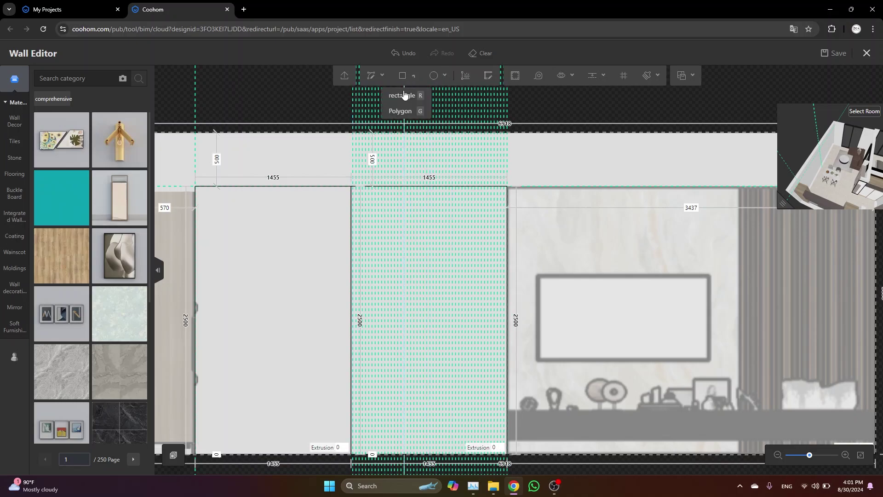
# - Draw full-height slat rectangles snapped to the 30 mm guides across the right-hand panel
pyautogui.click(404, 94)
pyautogui.scroll(2, 510, 187)
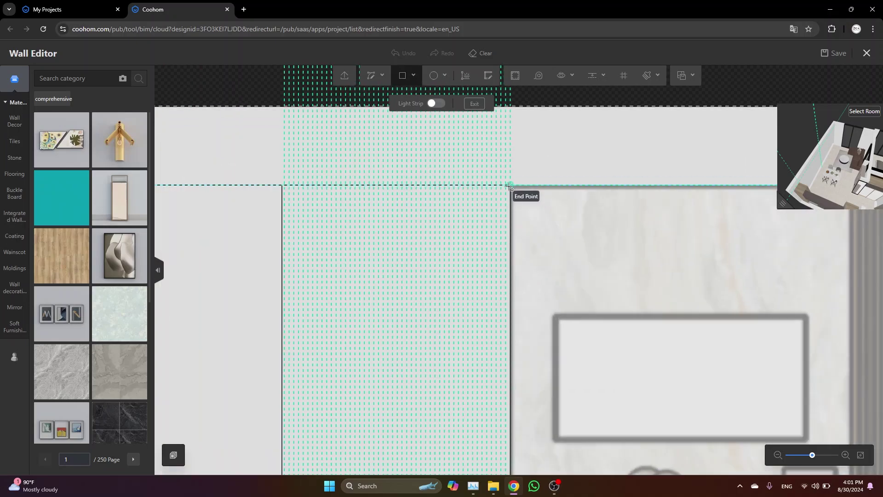
pyautogui.click(510, 187)
pyautogui.scroll(-2, 553, 155)
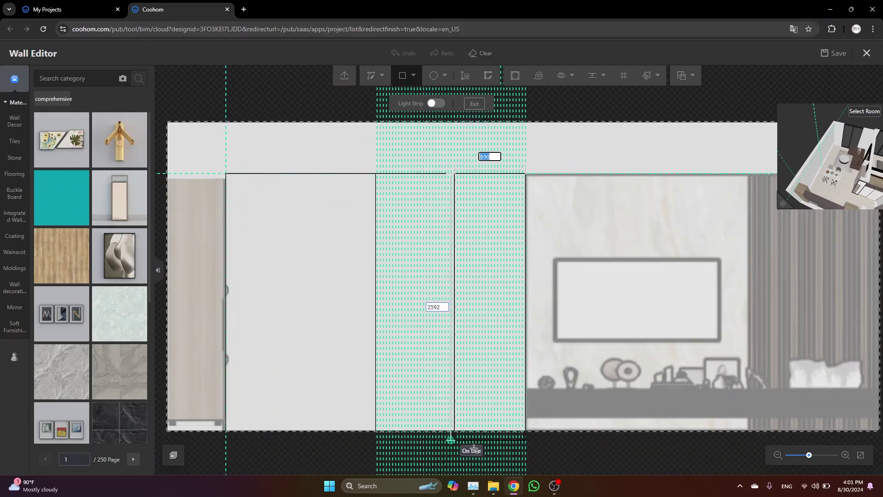
pyautogui.scroll(2, 450, 439)
pyautogui.scroll(1, 562, 438)
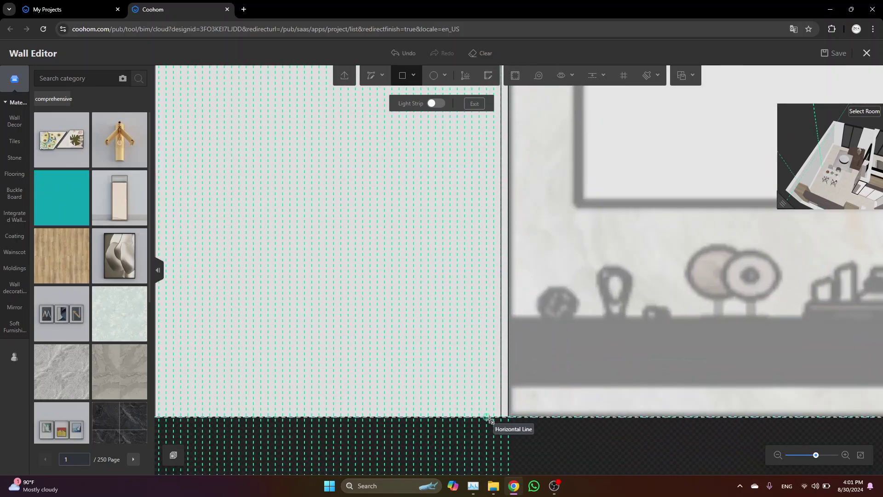
pyautogui.scroll(-2, 488, 419)
pyautogui.scroll(2, 449, 359)
pyautogui.scroll(1, 476, 200)
pyautogui.scroll(-1, 449, 454)
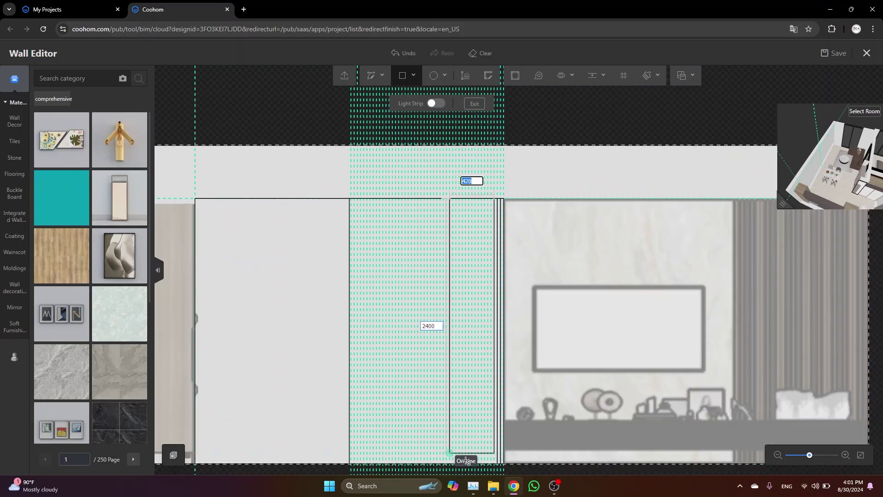
pyautogui.scroll(2, 449, 453)
pyautogui.scroll(-2, 477, 242)
pyautogui.scroll(1, 461, 216)
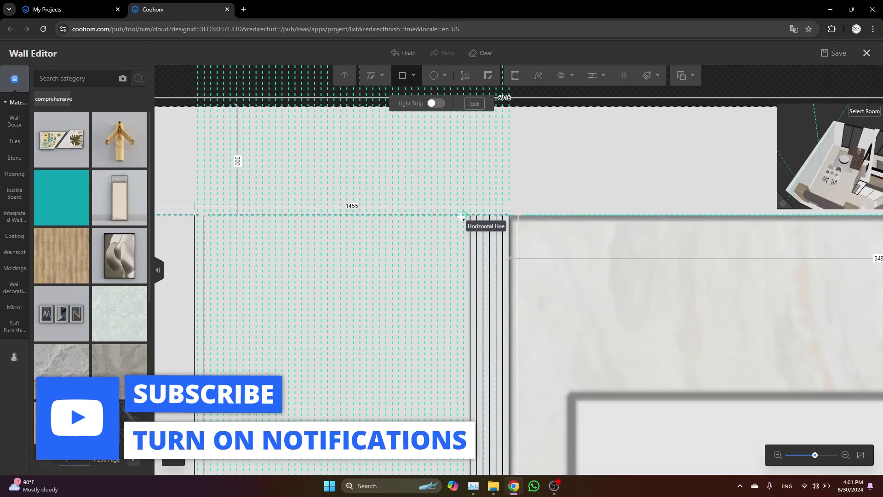
pyautogui.scroll(-1, 461, 216)
pyautogui.scroll(1, 482, 380)
pyautogui.scroll(1, 482, 380)
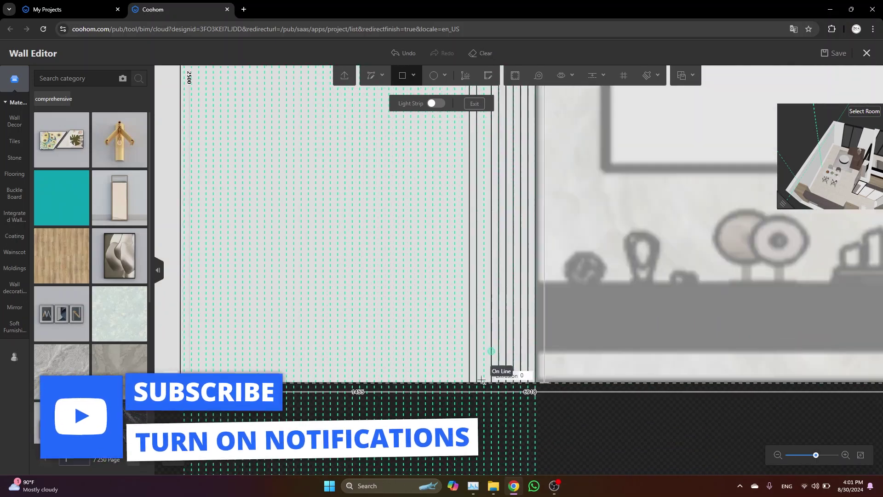
pyautogui.scroll(-1, 482, 380)
pyautogui.scroll(1, 453, 374)
pyautogui.scroll(1, 414, 228)
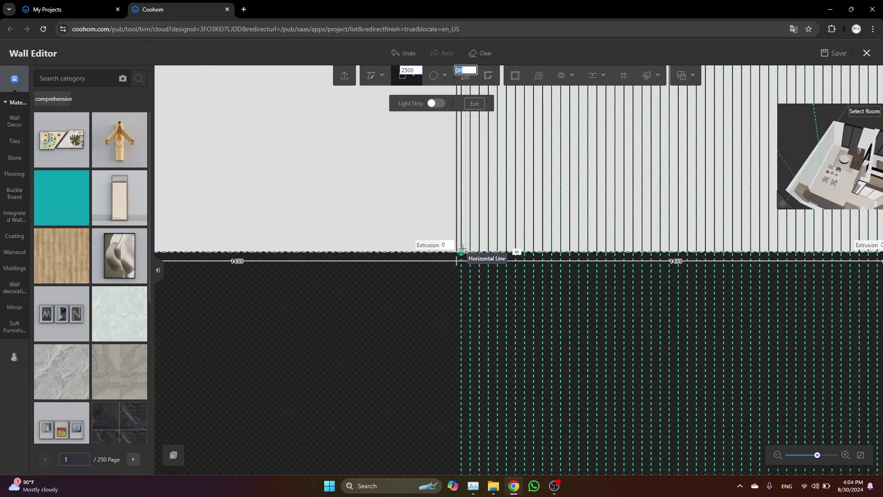
pyautogui.click(463, 252)
pyautogui.scroll(-2, 434, 316)
pyautogui.scroll(1, 379, 424)
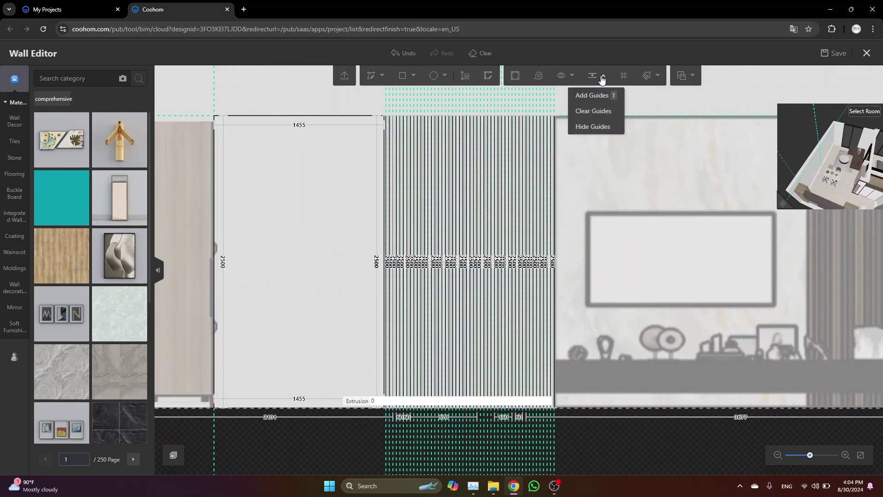
# - Hide the guides, select all the slat strips and give them an Extrusion of 15
pyautogui.click(592, 127)
pyautogui.scroll(1, 381, 438)
pyautogui.scroll(1, 391, 424)
pyautogui.scroll(1, 377, 377)
pyautogui.click(386, 339)
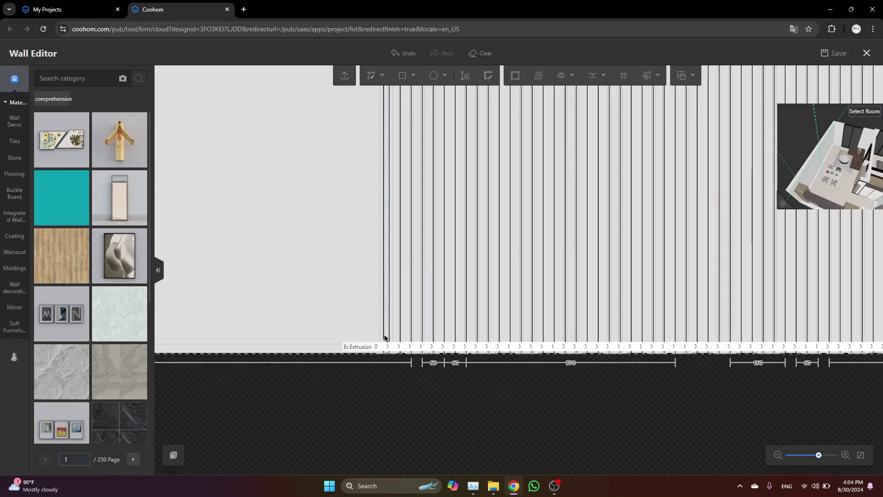
pyautogui.scroll(1, 406, 339)
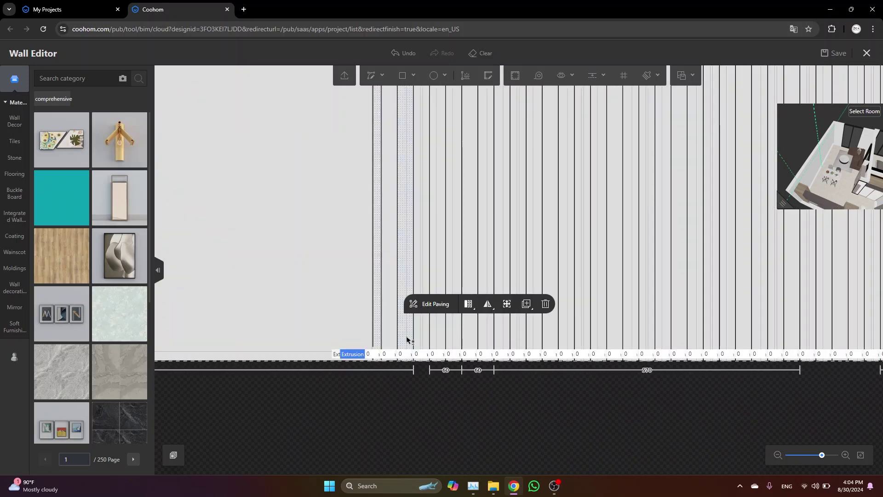
pyautogui.keyDown('ctrl'); pyautogui.click(407, 338); pyautogui.keyUp('ctrl')
pyautogui.keyDown('ctrl'); pyautogui.click(438, 337); pyautogui.keyUp('ctrl')
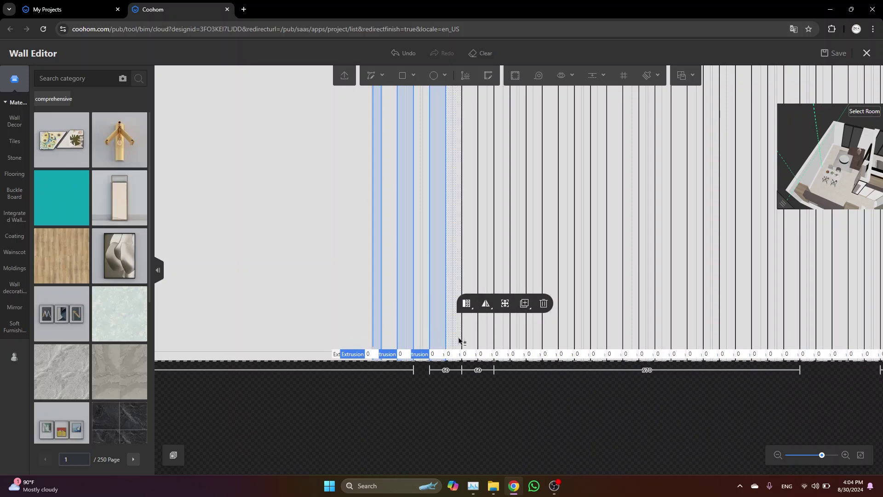
pyautogui.keyDown('ctrl'); pyautogui.click(477, 338); pyautogui.keyUp('ctrl')
pyautogui.keyDown('ctrl'); pyautogui.click(509, 337); pyautogui.keyUp('ctrl')
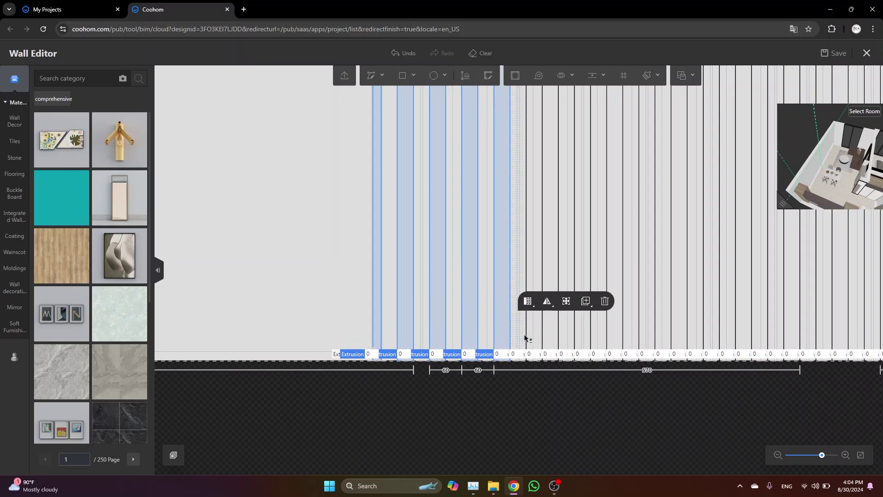
pyautogui.keyDown('ctrl'); pyautogui.click(540, 337); pyautogui.keyUp('ctrl')
pyautogui.keyDown('ctrl'); pyautogui.click(575, 334); pyautogui.keyUp('ctrl')
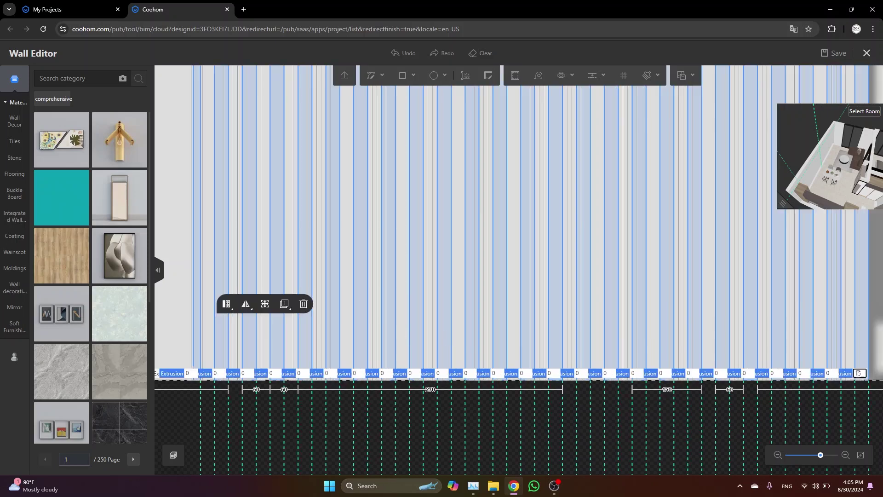
pyautogui.press('Return')
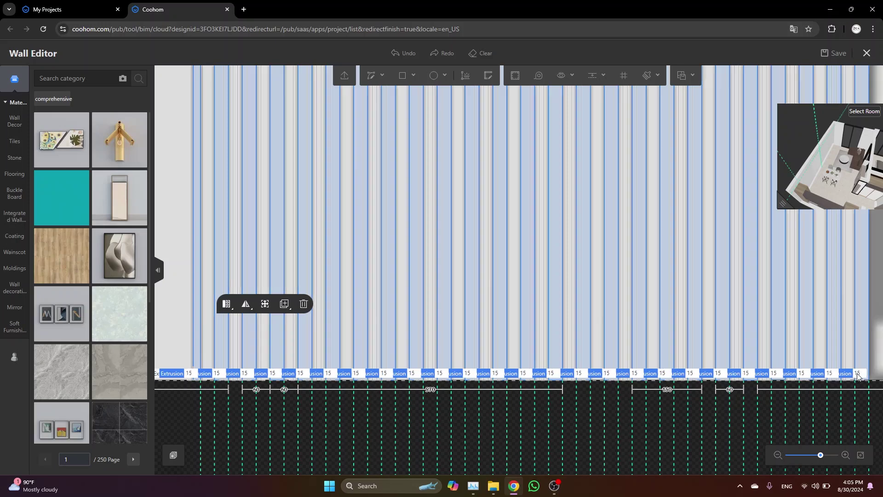
pyautogui.scroll(-2, 621, 377)
# - Confirm the plain panel's Extrusion stays 0 and view the bedroom slat reference photo
pyautogui.click(385, 386)
pyautogui.scroll(-2, 385, 392)
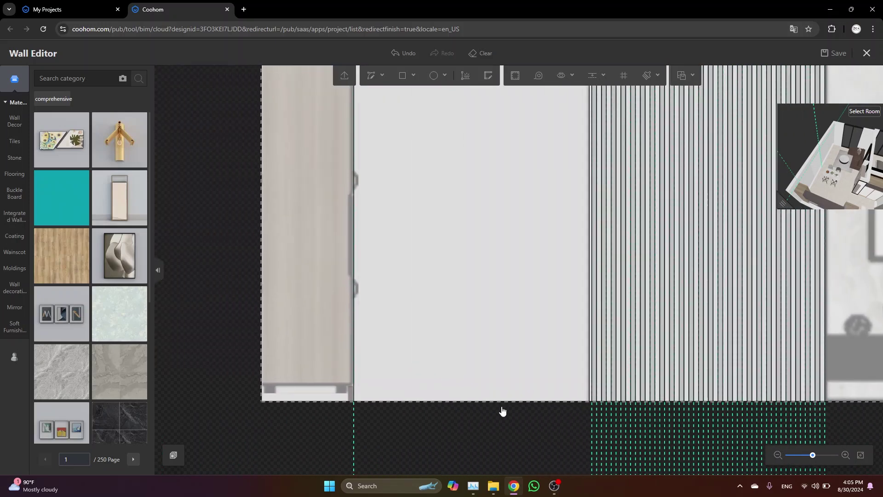
pyautogui.moveTo(385, 391); pyautogui.dragTo(477, 446)
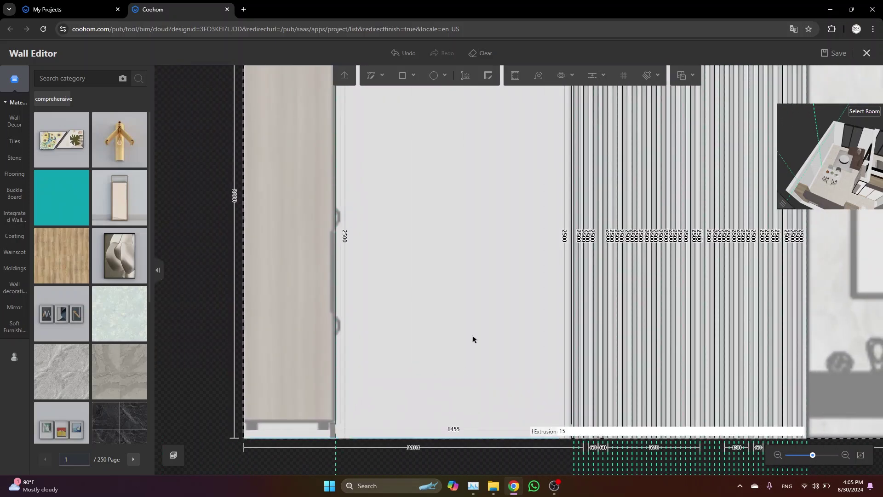
pyautogui.click(473, 340)
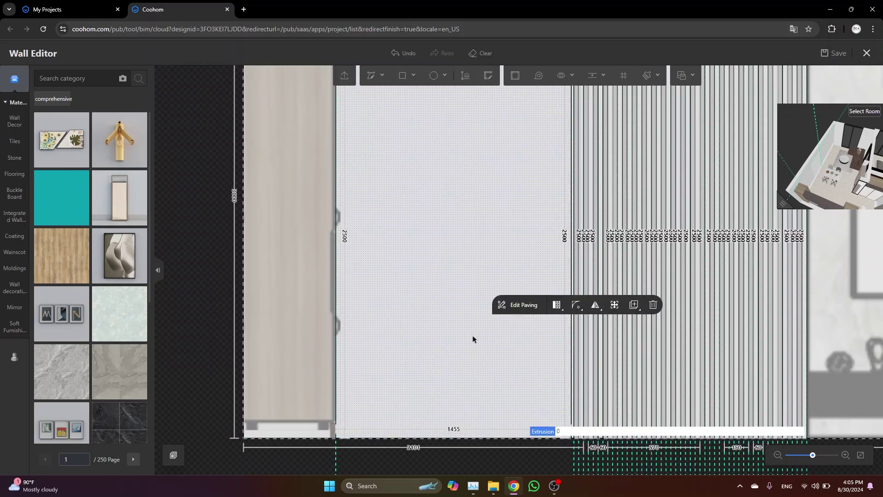
pyautogui.click(561, 431)
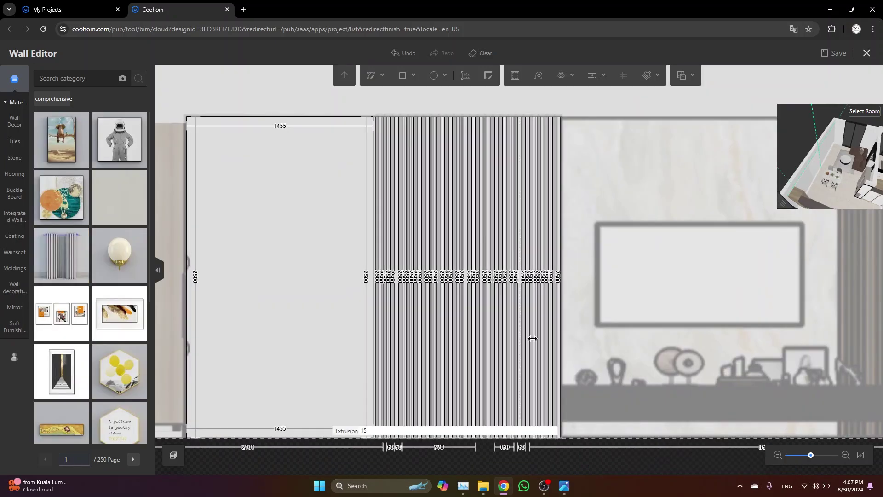
pyautogui.moveTo(564, 486)
pyautogui.click(556, 434)
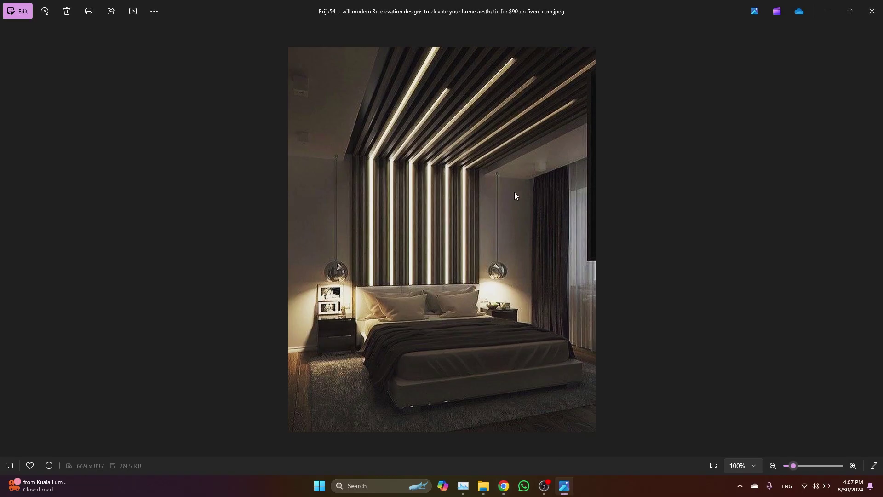
pyautogui.click(828, 11)
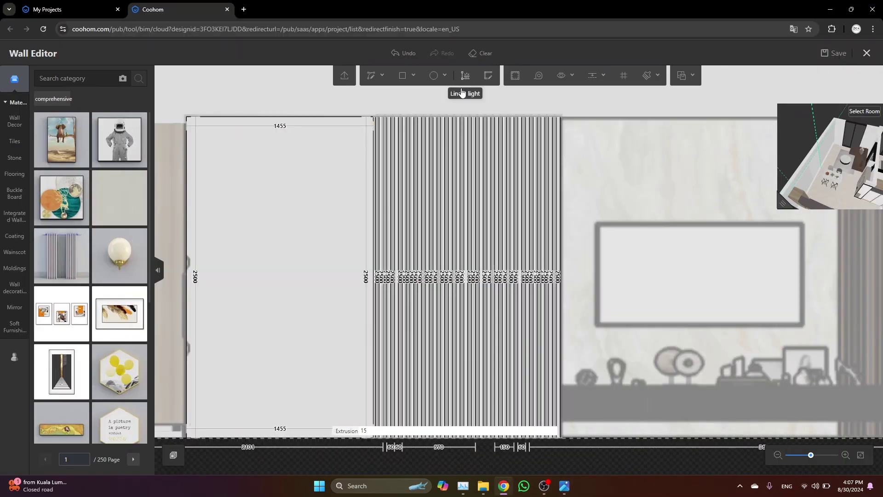
pyautogui.scroll(2, 500, 119)
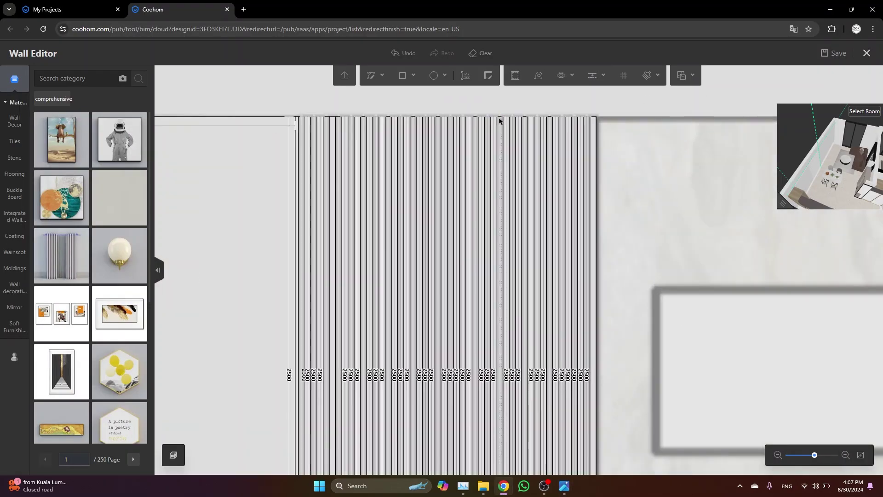
pyautogui.scroll(2, 500, 119)
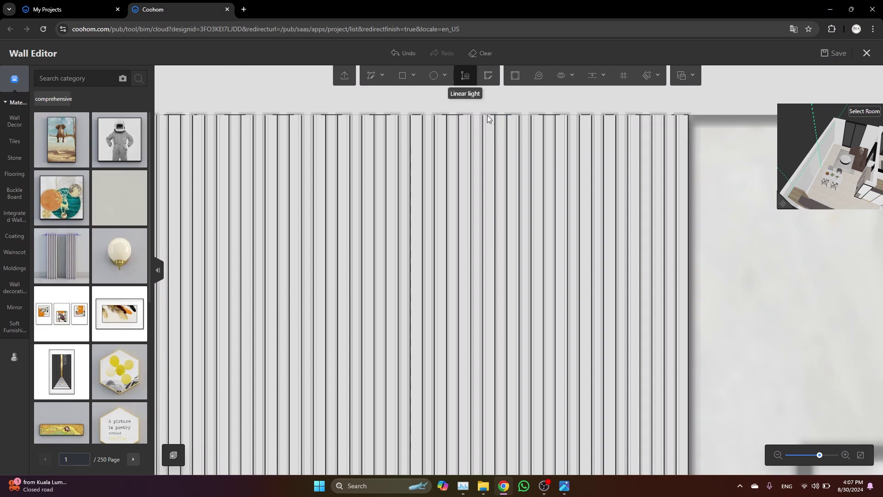
# - Draw a vertical linear light from the slat panel's top centre downward
pyautogui.click(502, 118)
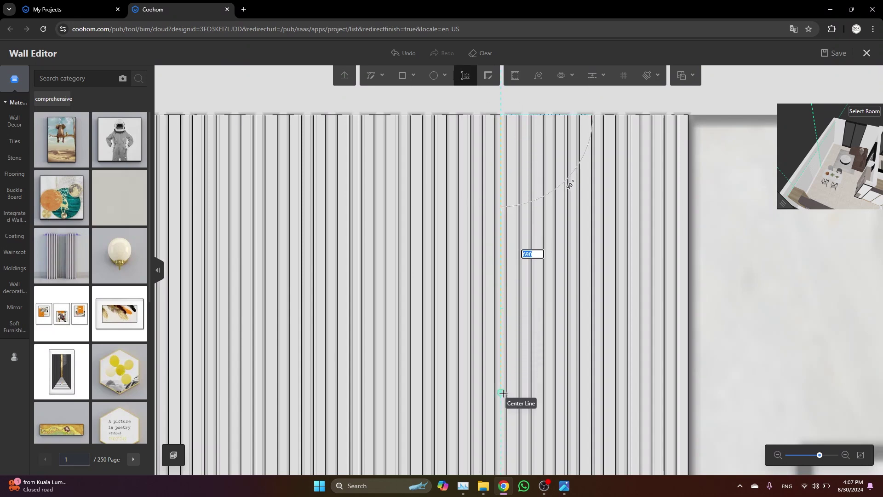
pyautogui.click(502, 394)
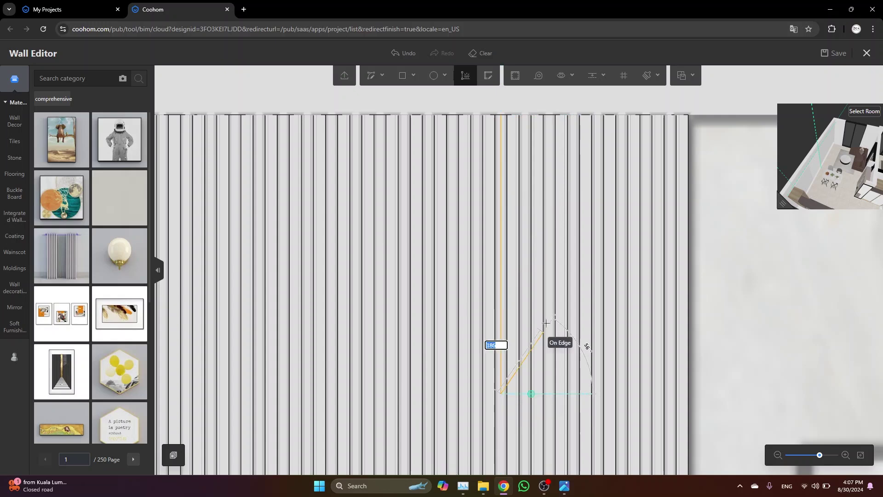
pyautogui.press('Escape')
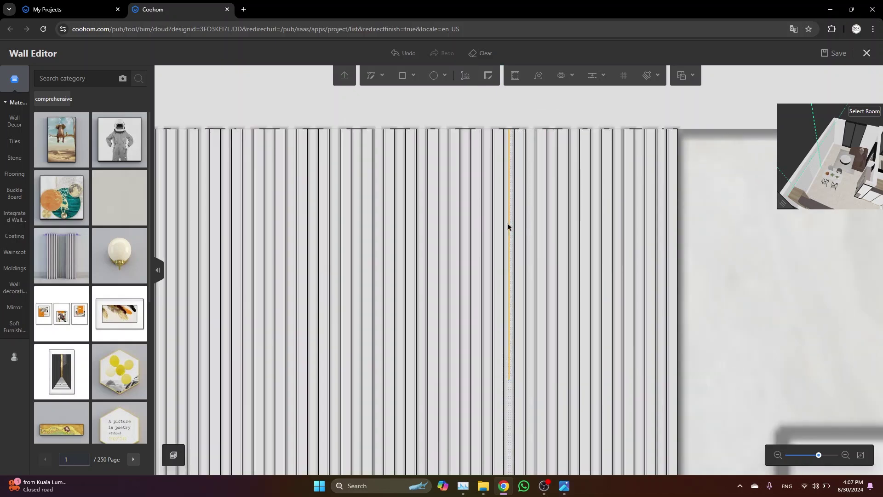
# - Set the linear light's colour to the warm yellow #B0A86B
pyautogui.click(509, 238)
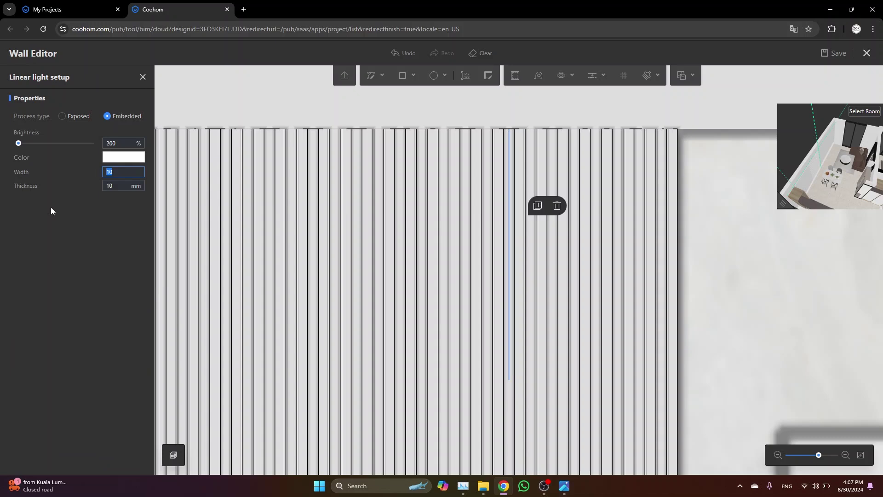
pyautogui.click(123, 158)
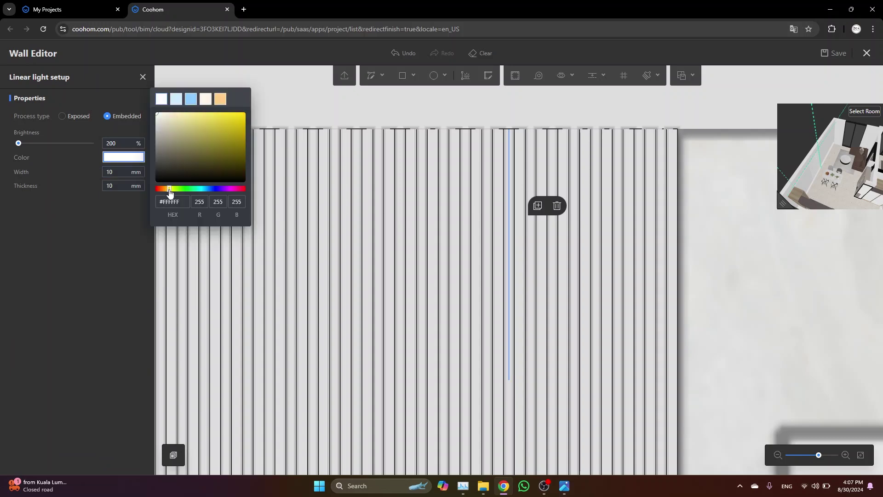
pyautogui.click(189, 134)
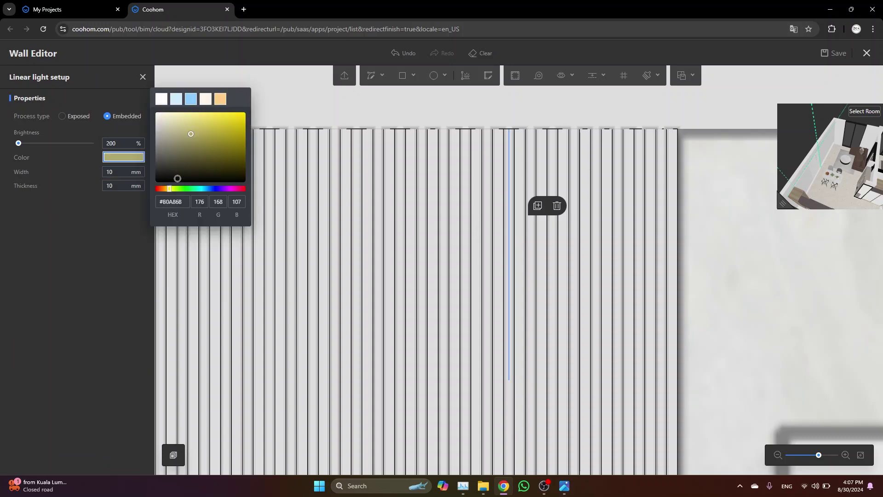
pyautogui.click(98, 236)
pyautogui.click(221, 217)
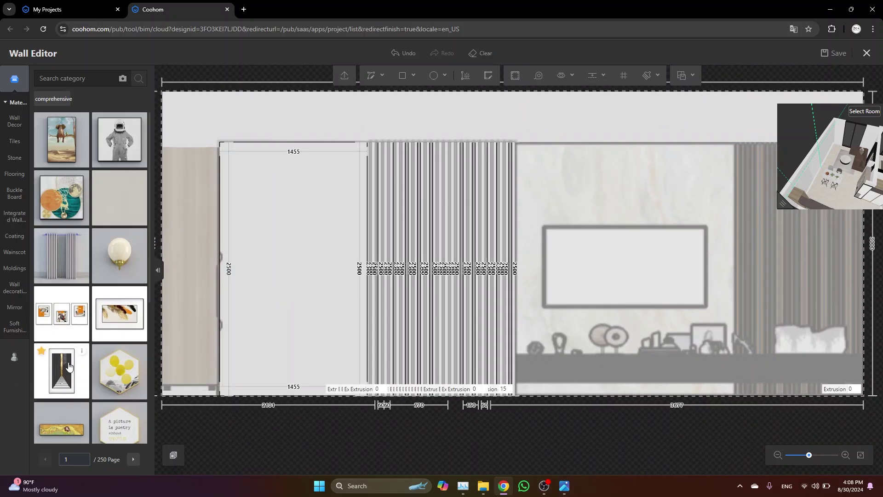
# - Centre a framed picture on the slat panel, set its width to 1200, and save
pyautogui.moveTo(68, 366); pyautogui.dragTo(442, 254)
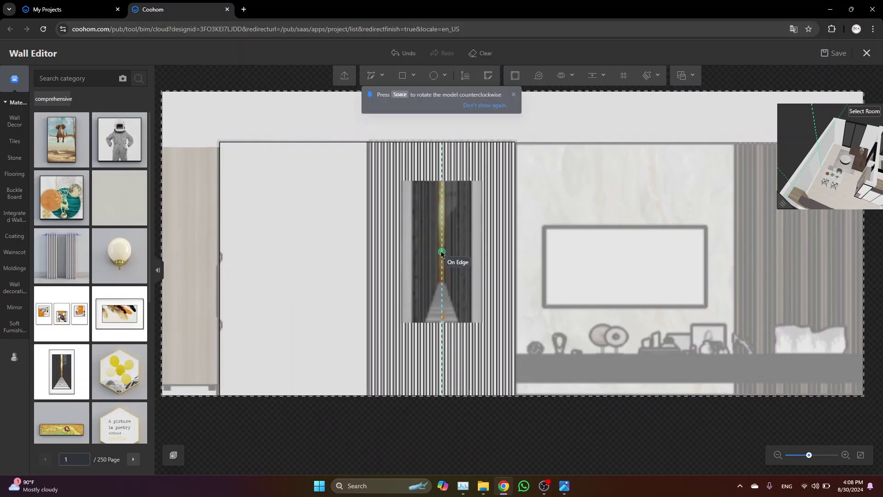
pyautogui.moveTo(442, 253); pyautogui.dragTo(443, 255)
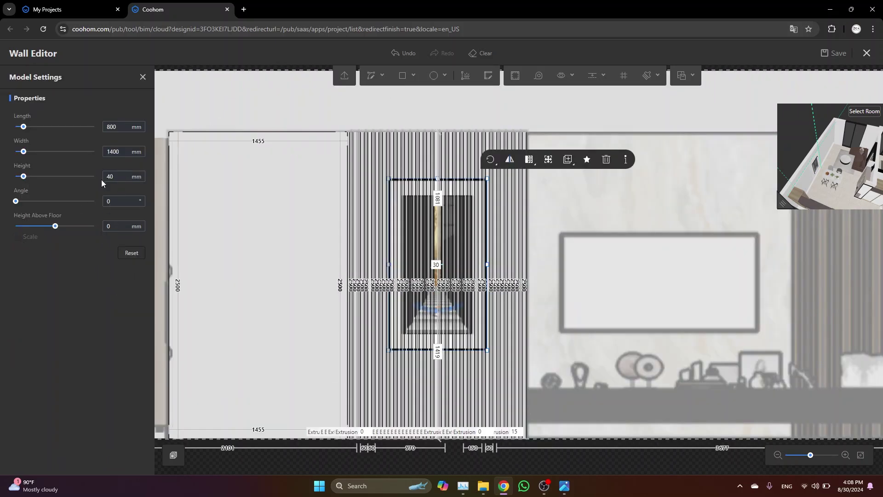
pyautogui.click(114, 152)
pyautogui.write('2')
pyautogui.press('Return')
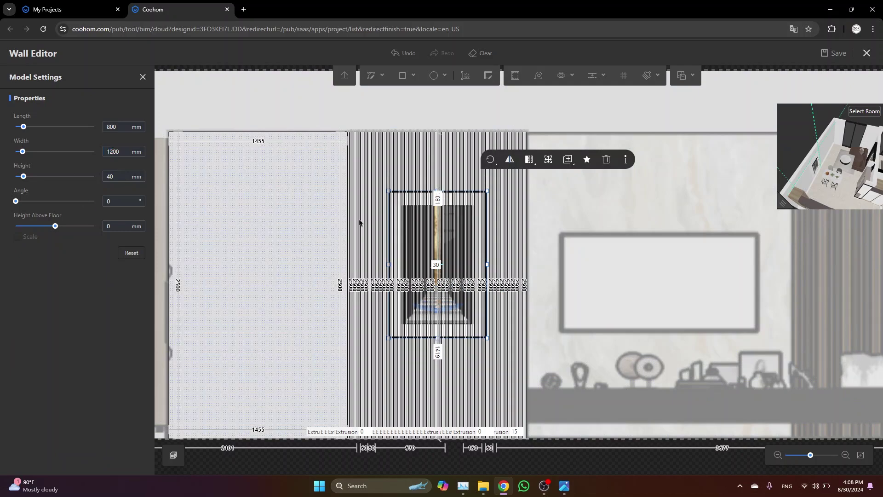
pyautogui.scroll(-2, 322, 228)
pyautogui.click(673, 155)
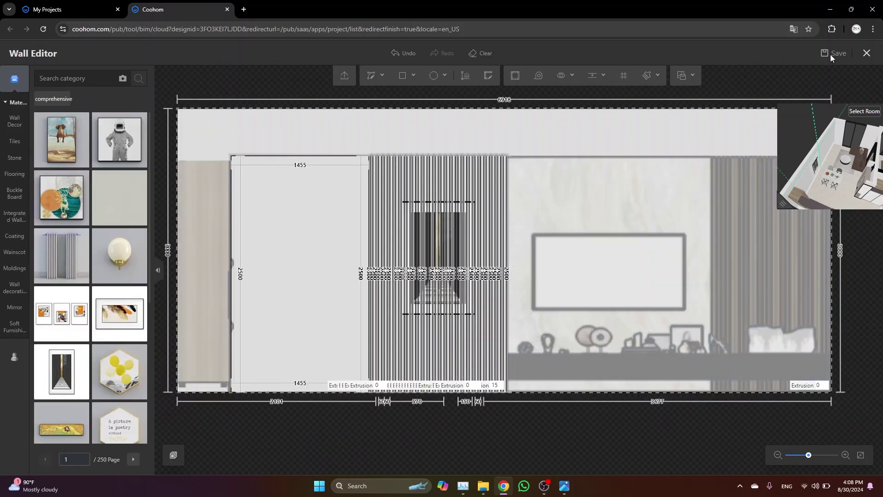
pyautogui.click(826, 58)
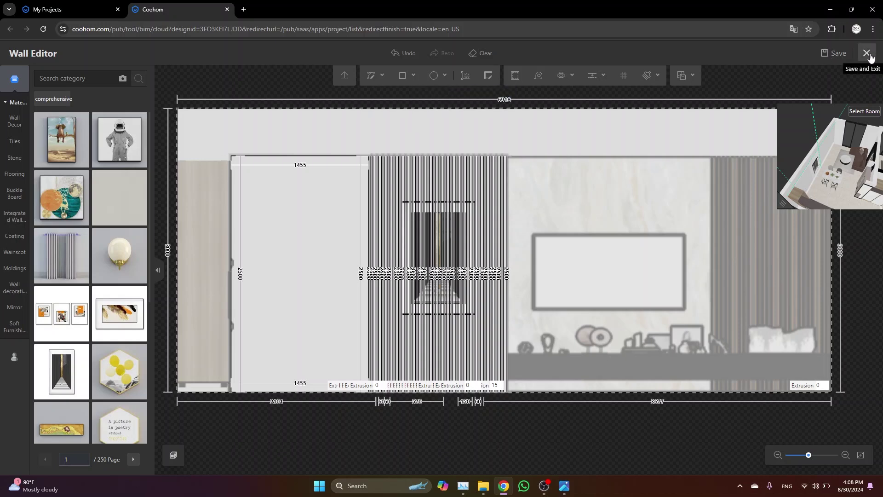
# - Back in 3D, absorb the kitchen cabinet's wood finish with the Material brush and apply it to a slat
pyautogui.click(868, 53)
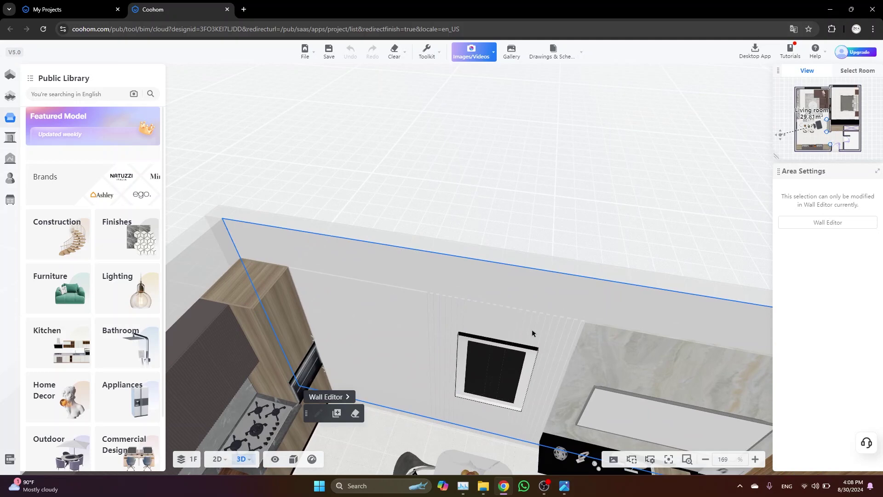
pyautogui.click(435, 60)
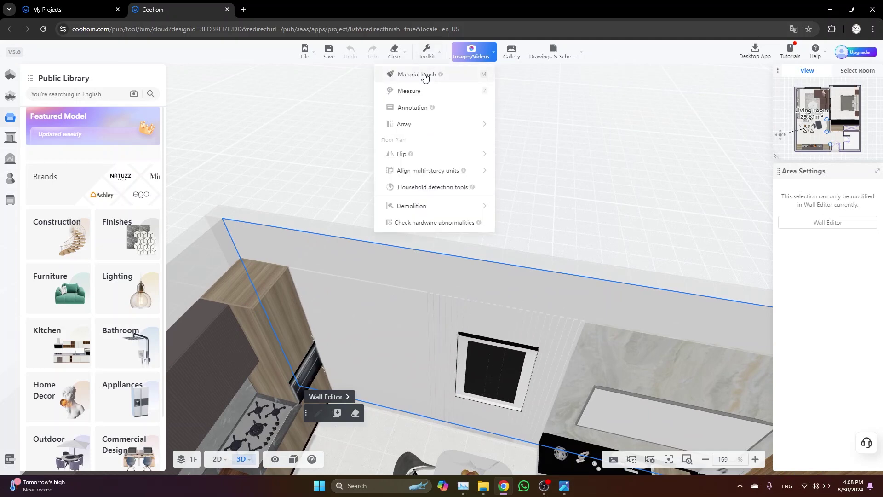
pyautogui.press('m')
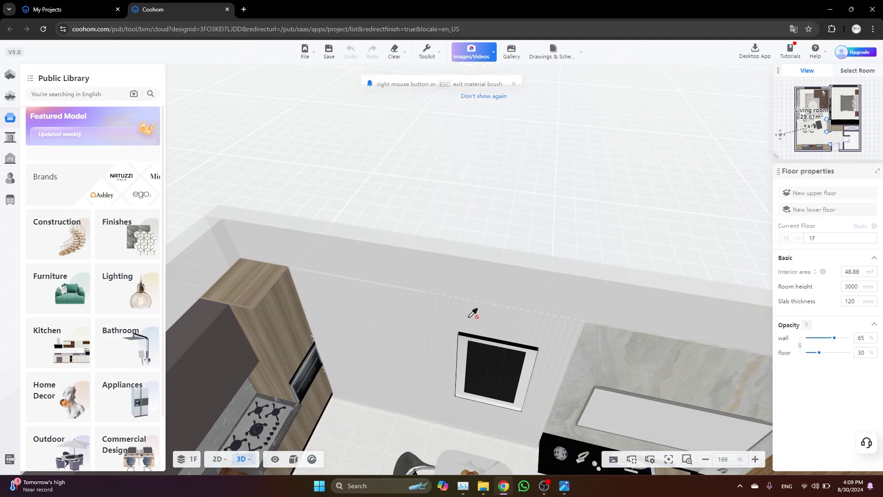
pyautogui.scroll(3, 471, 311)
pyautogui.scroll(2, 430, 361)
pyautogui.scroll(1, 421, 364)
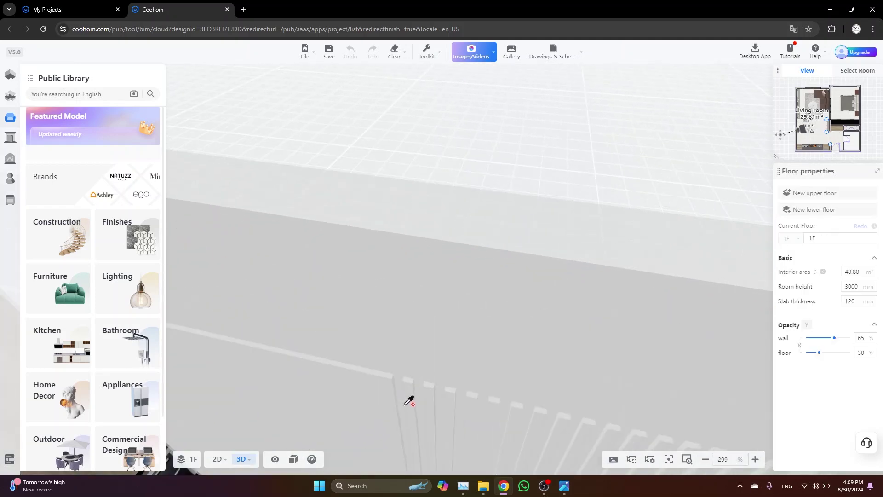
pyautogui.scroll(-3, 538, 120)
pyautogui.scroll(-2, 302, 276)
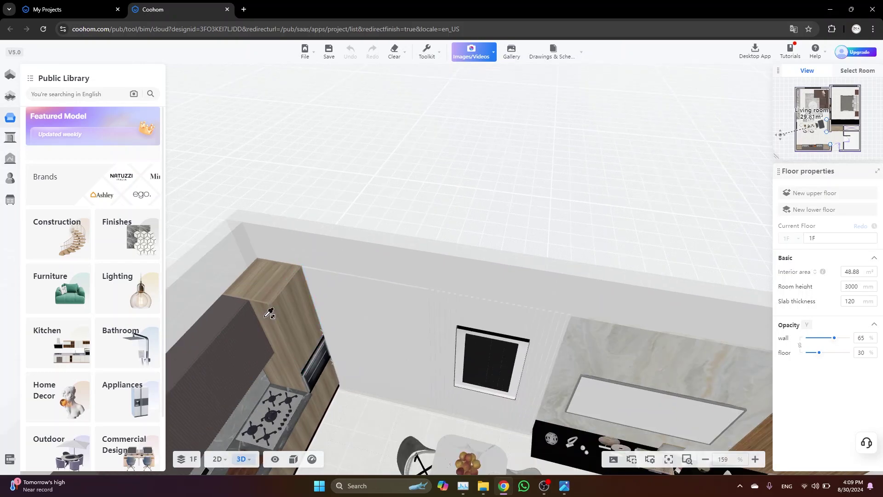
pyautogui.click(479, 318)
pyautogui.scroll(3, 481, 315)
pyautogui.click(302, 187)
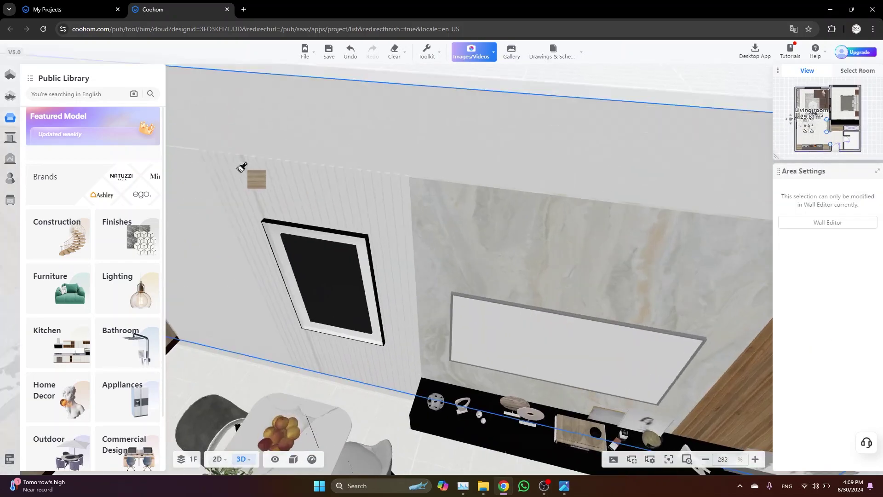
pyautogui.scroll(2, 491, 244)
pyautogui.scroll(2, 491, 244)
pyautogui.click(563, 155)
pyautogui.scroll(2, 568, 147)
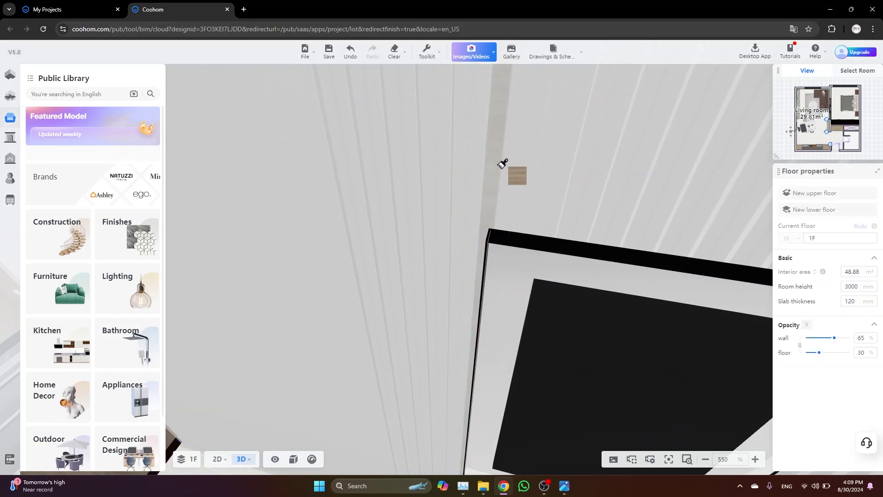
pyautogui.click(483, 201)
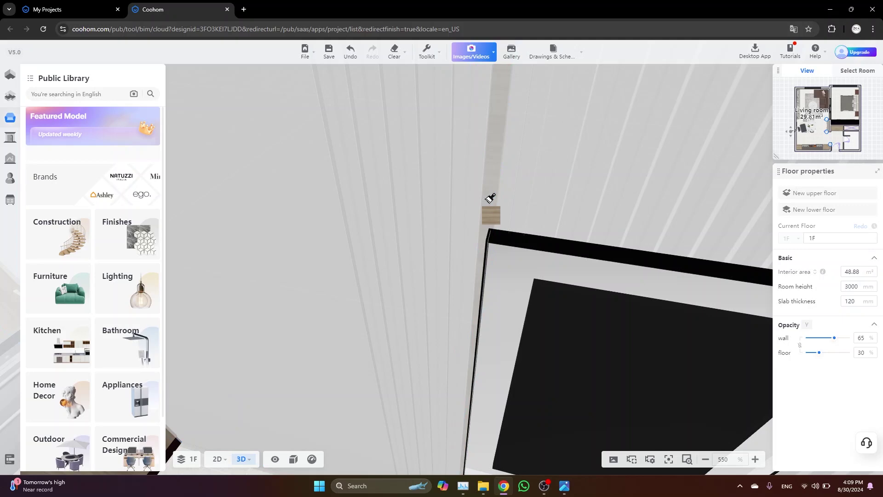
pyautogui.scroll(-10, 468, 202)
# - In the Wall Editor, rotate the wood slat's paving 90° so the grain runs vertically, then save
pyautogui.click(277, 339)
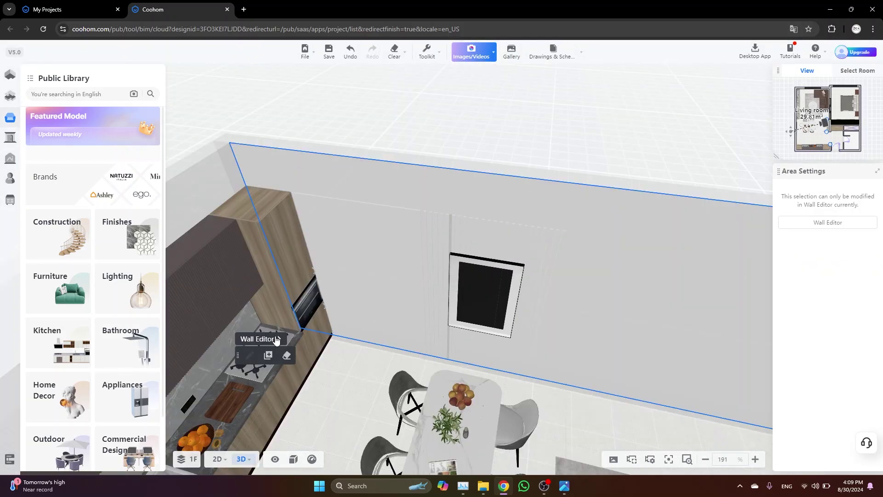
pyautogui.click(276, 339)
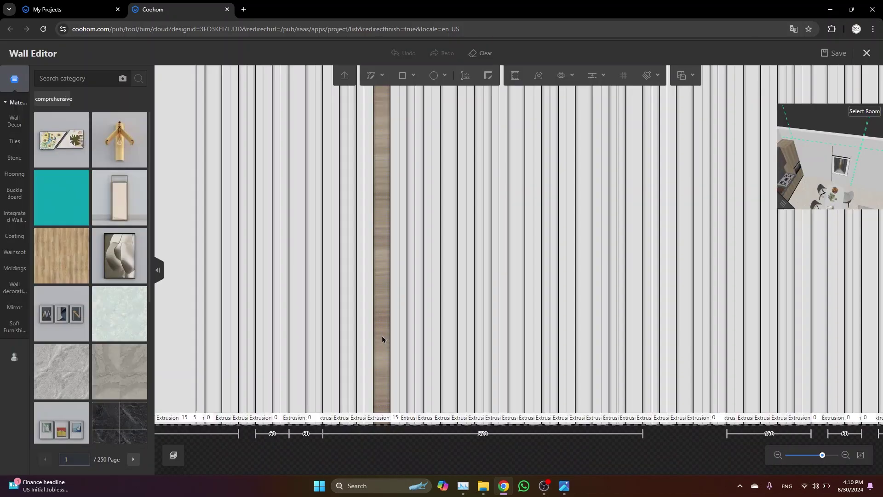
pyautogui.click(382, 339)
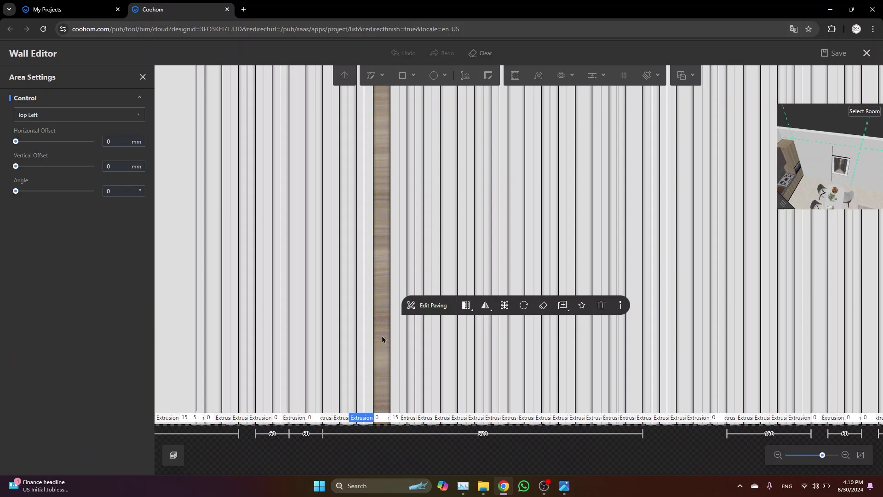
pyautogui.click(416, 309)
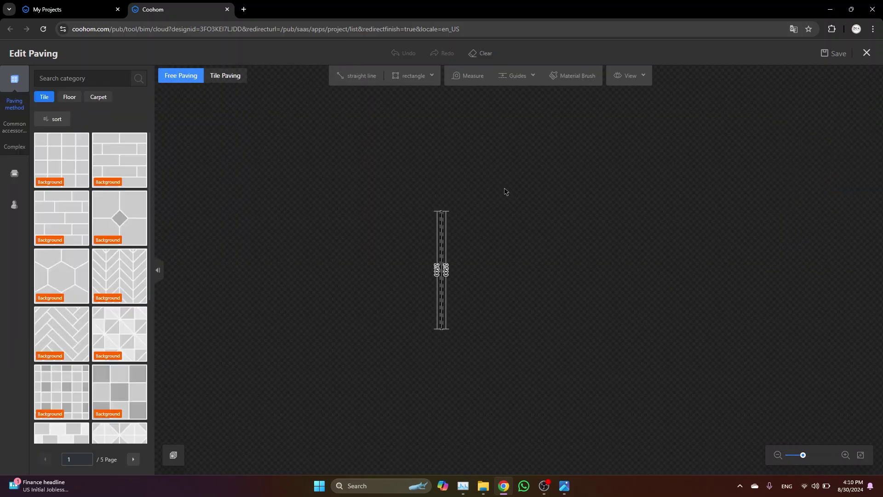
pyautogui.click(420, 234)
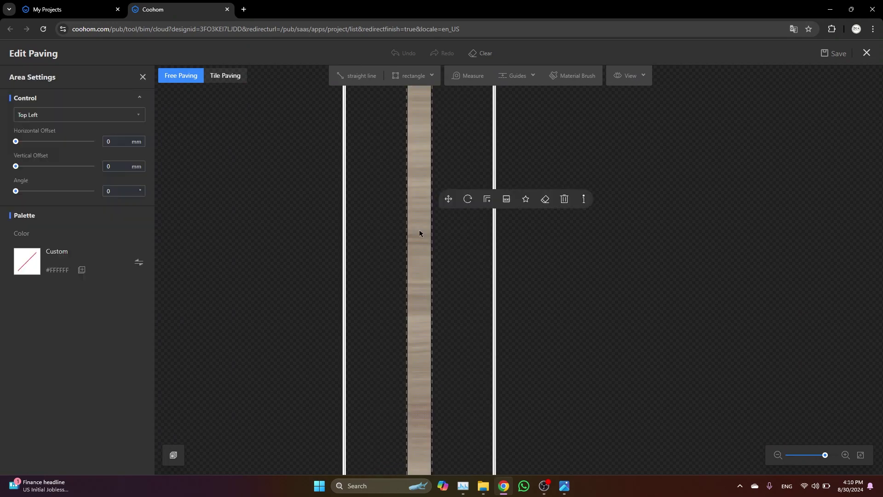
pyautogui.click(468, 199)
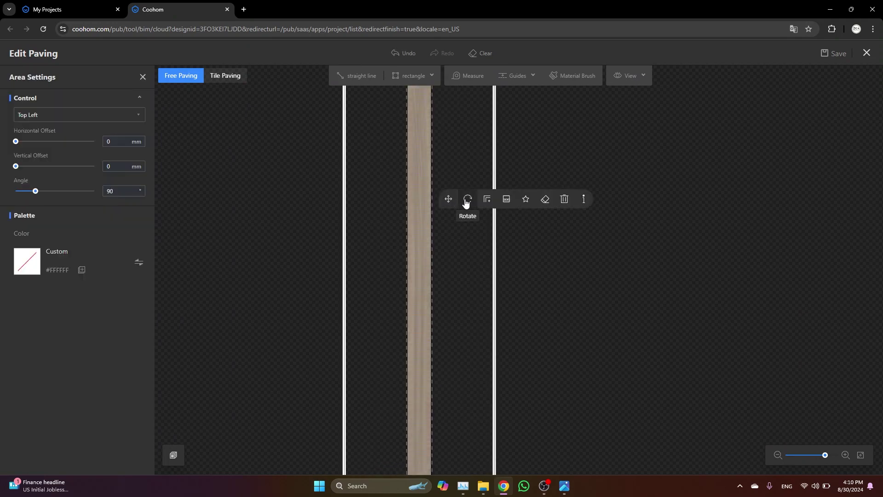
pyautogui.scroll(-1, 375, 251)
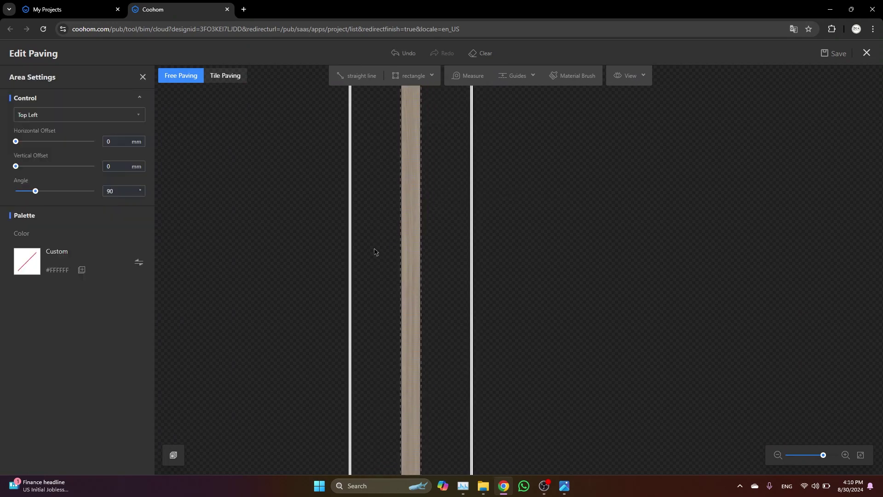
pyautogui.click(837, 55)
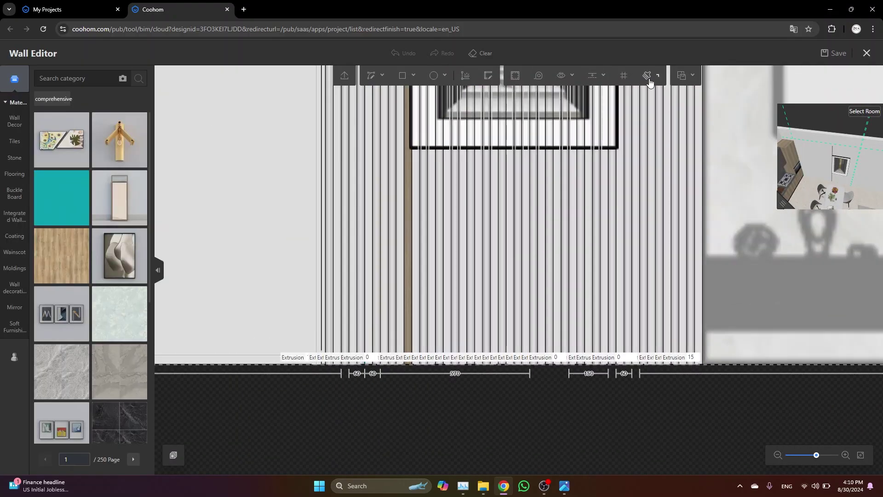
# - Absorb the rotated wood finish from one slat, paint it across all remaining slats, and exit the editor
pyautogui.click(649, 82)
pyautogui.scroll(2, 410, 300)
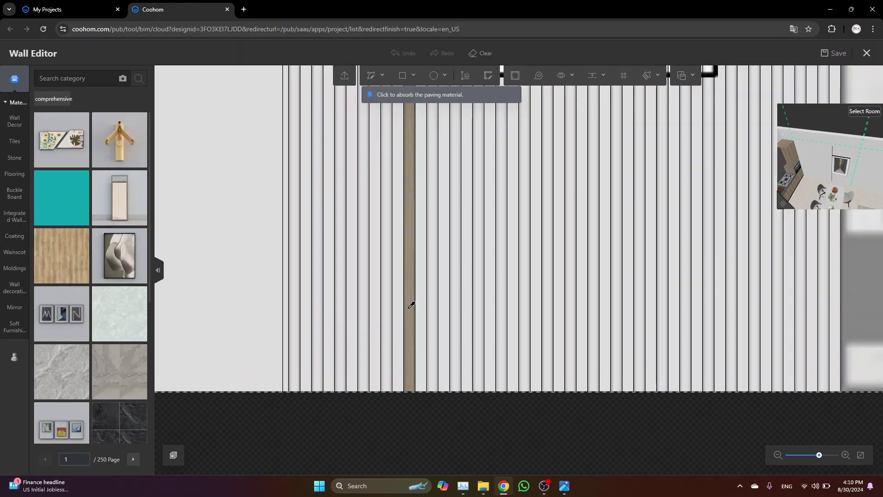
pyautogui.click(411, 304)
pyautogui.click(422, 328)
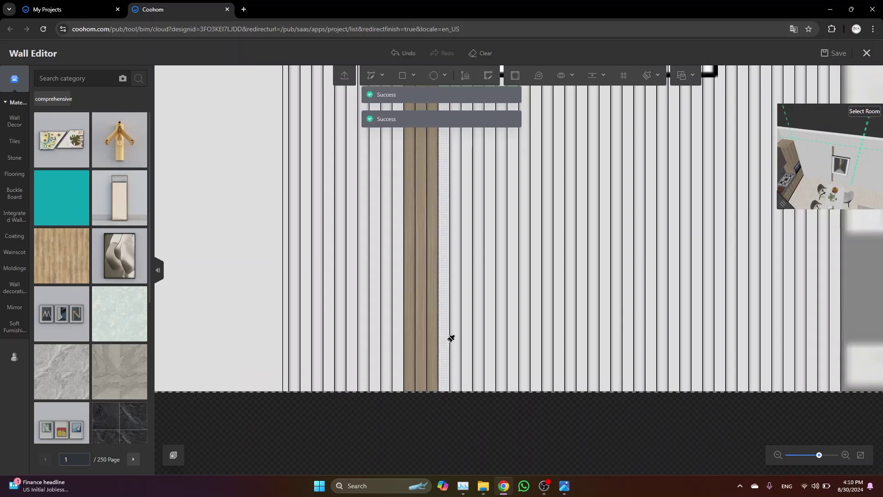
pyautogui.click(450, 339)
pyautogui.click(478, 345)
pyautogui.click(501, 351)
pyautogui.click(549, 365)
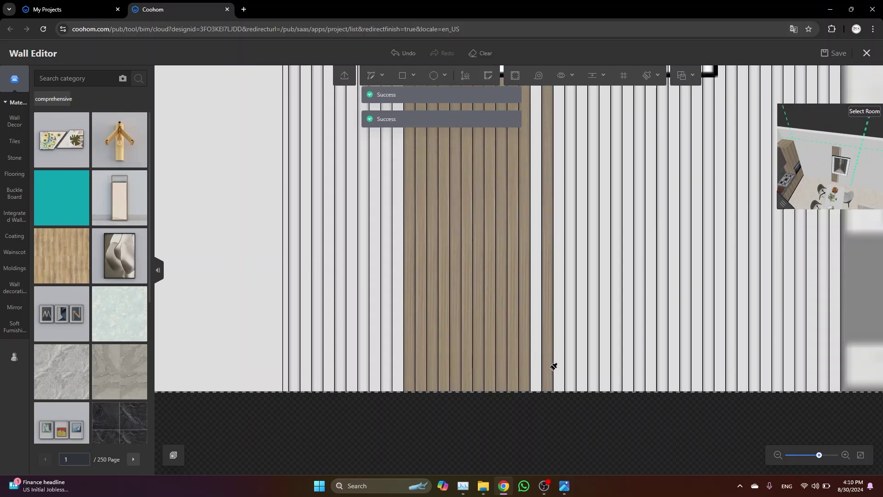
pyautogui.moveTo(554, 366)
pyautogui.mouseDown()
pyautogui.moveTo(580, 374)
pyautogui.moveTo(810, 375)
pyautogui.moveTo(688, 352)
pyautogui.moveTo(384, 362)
pyautogui.moveTo(300, 336)
pyautogui.mouseUp()
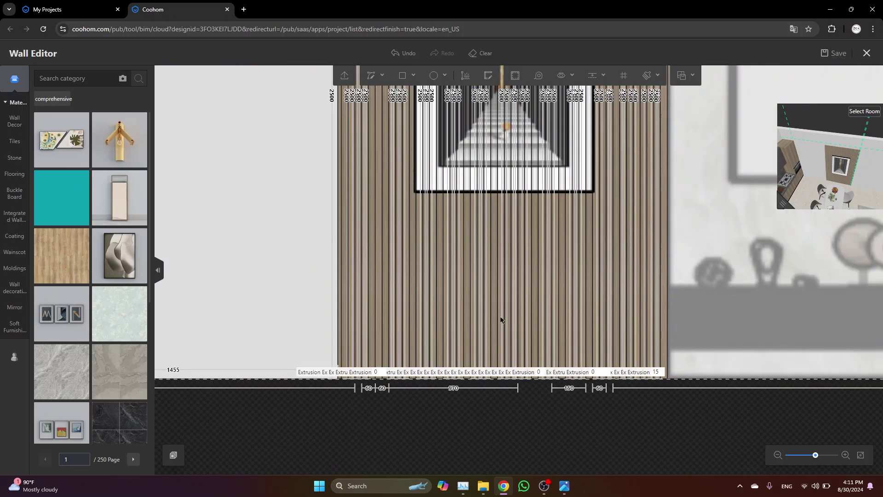
pyautogui.scroll(-2, 458, 323)
pyautogui.scroll(-2, 457, 324)
pyautogui.scroll(-1, 457, 323)
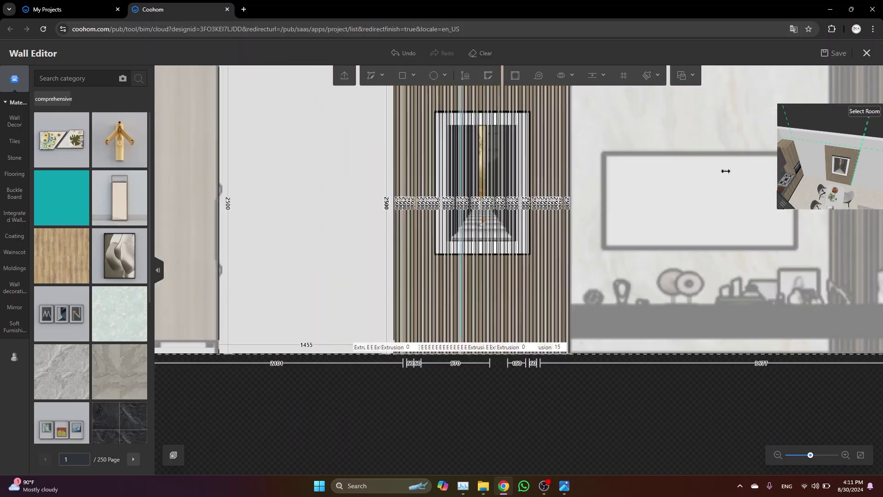
pyautogui.click(868, 55)
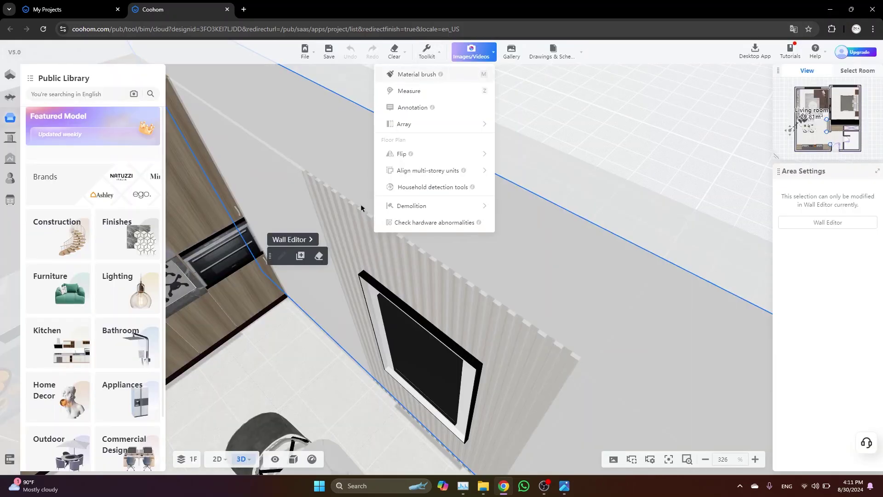
# - In the 3D room, brush the slats' wood finish onto the slatted wall with the M tool and inspect it
pyautogui.press('m')
pyautogui.click(362, 228)
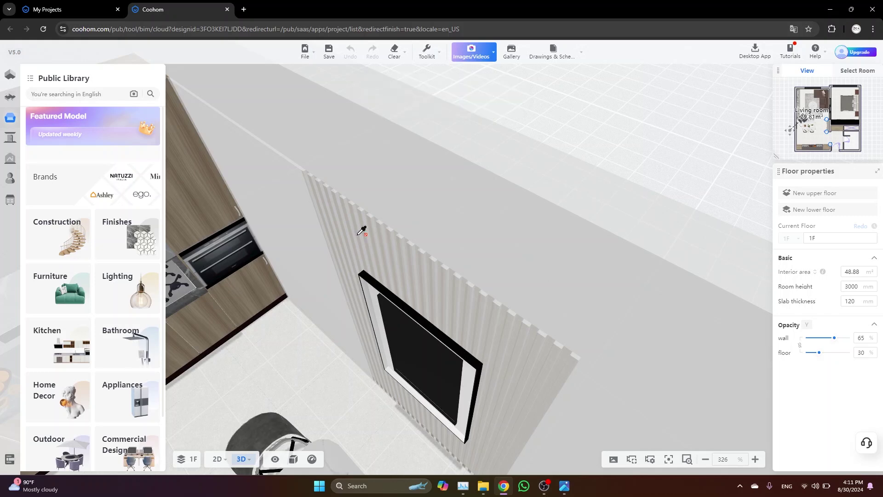
pyautogui.click(400, 245)
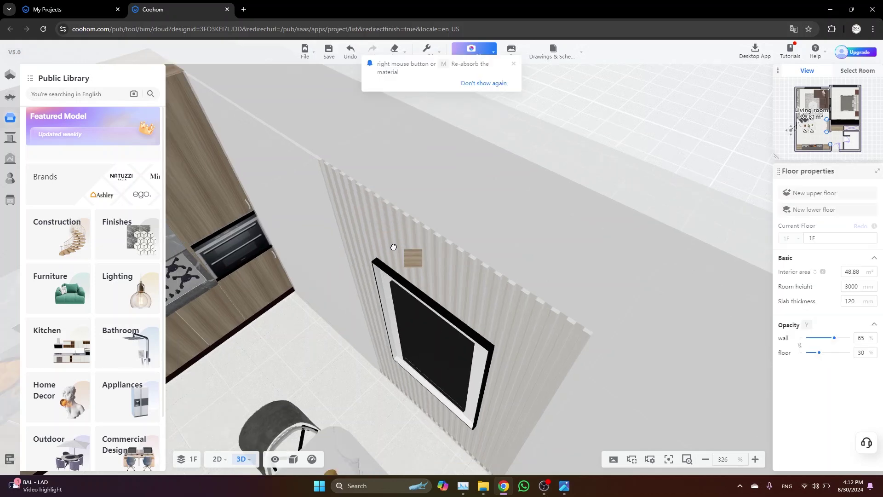
pyautogui.scroll(3, 401, 245)
pyautogui.click(381, 187)
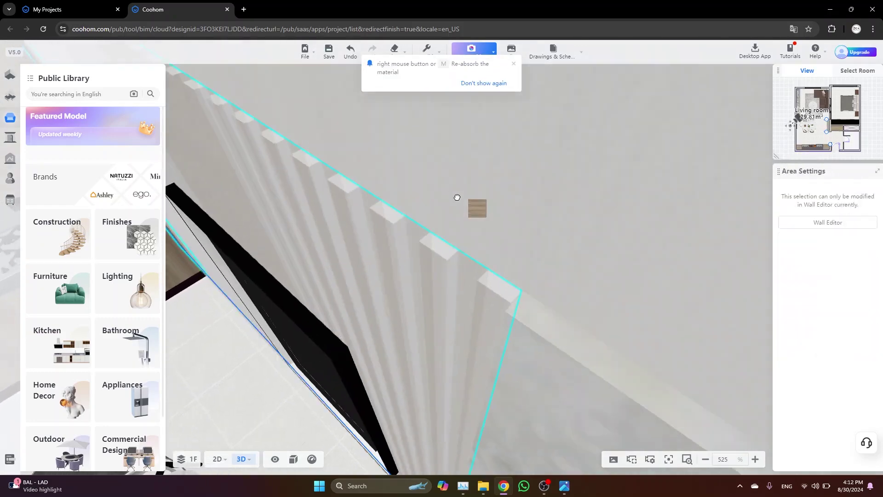
pyautogui.moveTo(391, 220)
pyautogui.mouseDown()
pyautogui.moveTo(328, 179)
pyautogui.moveTo(557, 306)
pyautogui.moveTo(241, 208)
pyautogui.mouseUp()
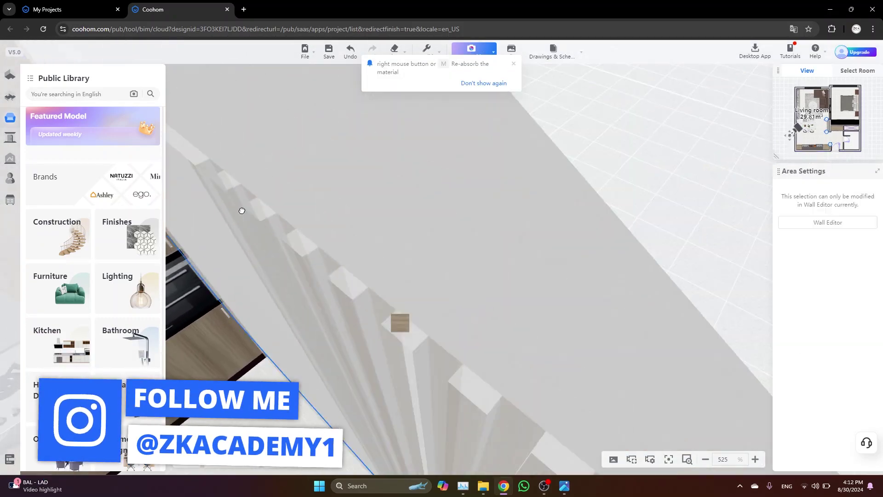
pyautogui.moveTo(367, 282)
pyautogui.mouseDown()
pyautogui.moveTo(448, 347)
pyautogui.moveTo(474, 310)
pyautogui.moveTo(335, 204)
pyautogui.mouseUp()
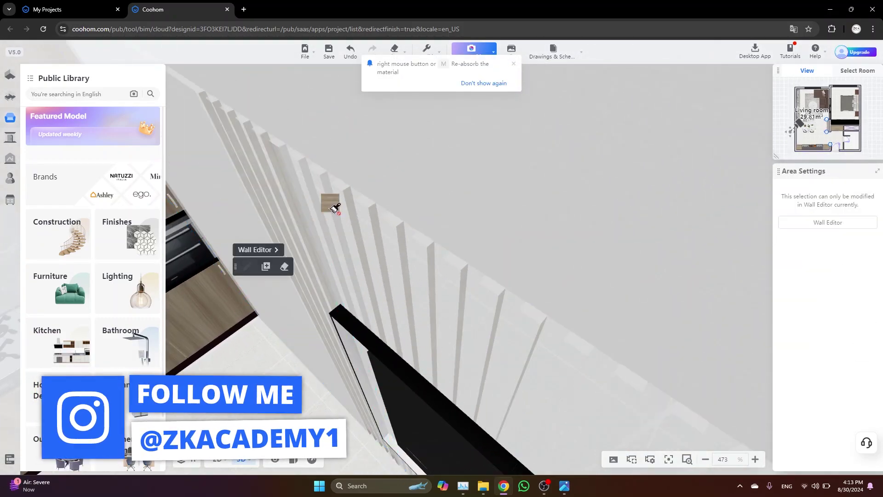
pyautogui.scroll(-5, 612, 229)
pyautogui.scroll(5, 613, 228)
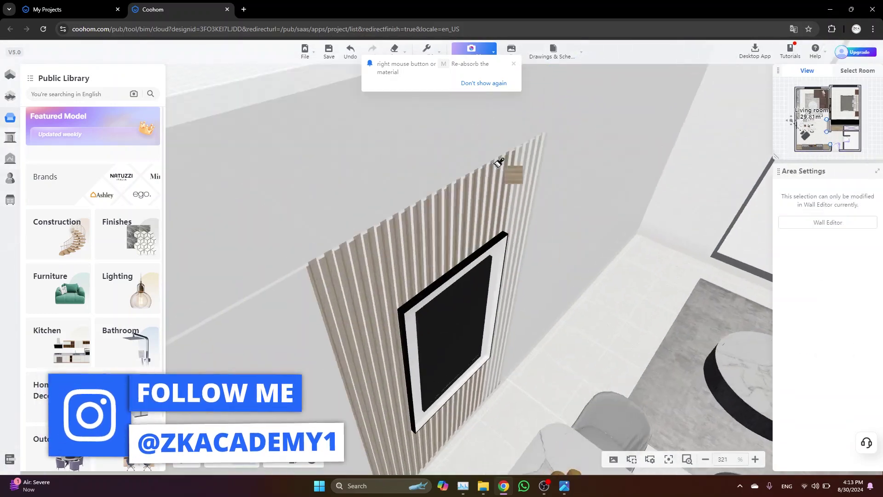
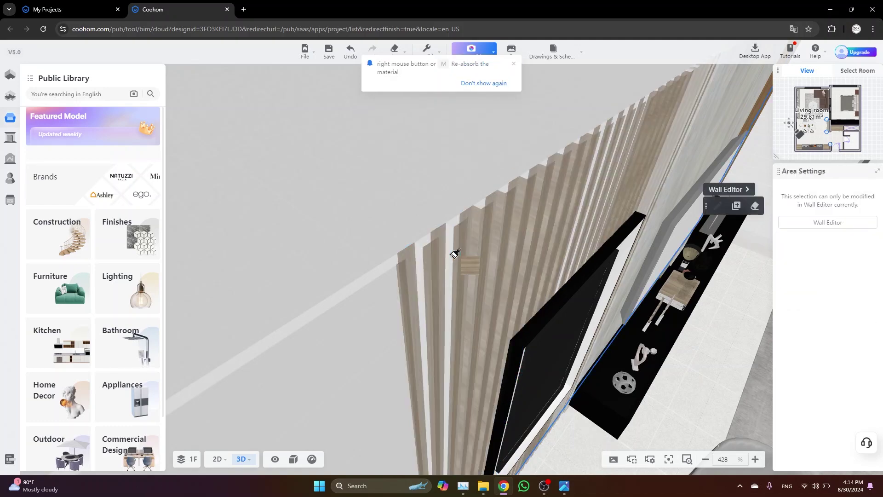
pyautogui.scroll(-1, 424, 256)
pyautogui.scroll(-2, 523, 318)
# - Brush the kitchen countertop's dark marble onto the TV wall's centre panel, then select the wall
pyautogui.moveTo(522, 318); pyautogui.dragTo(375, 345)
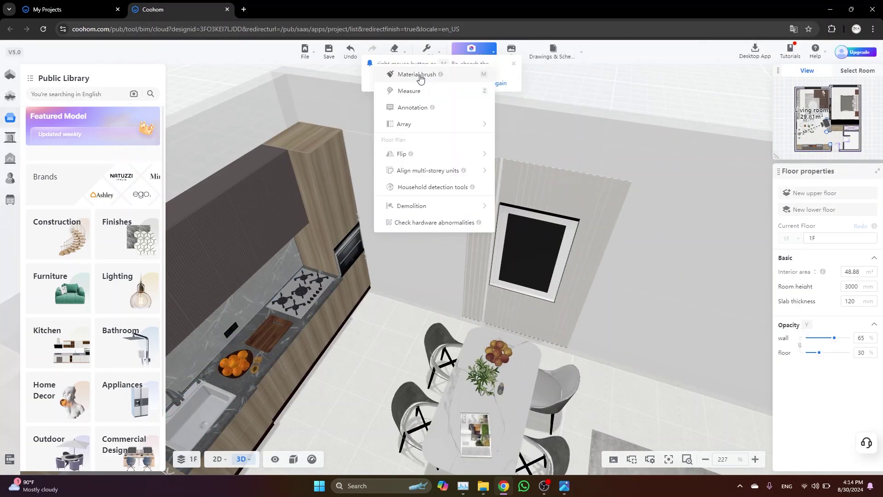
pyautogui.press('m')
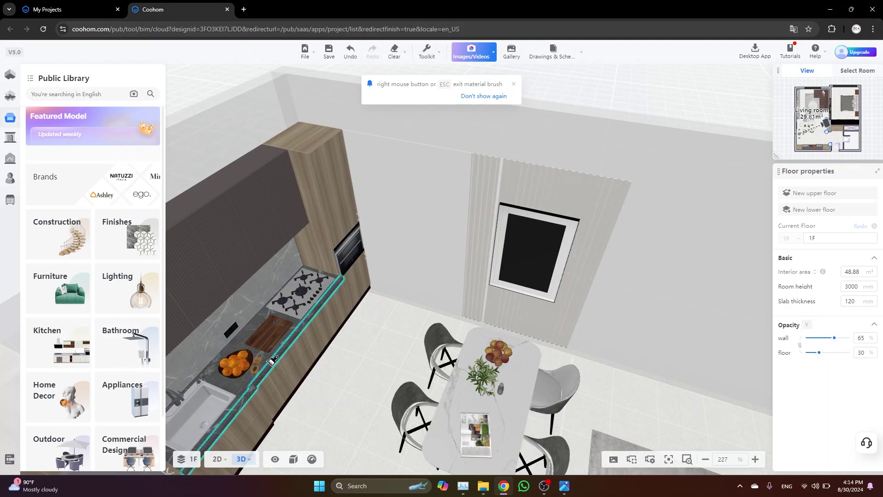
pyautogui.click(276, 359)
pyautogui.click(420, 222)
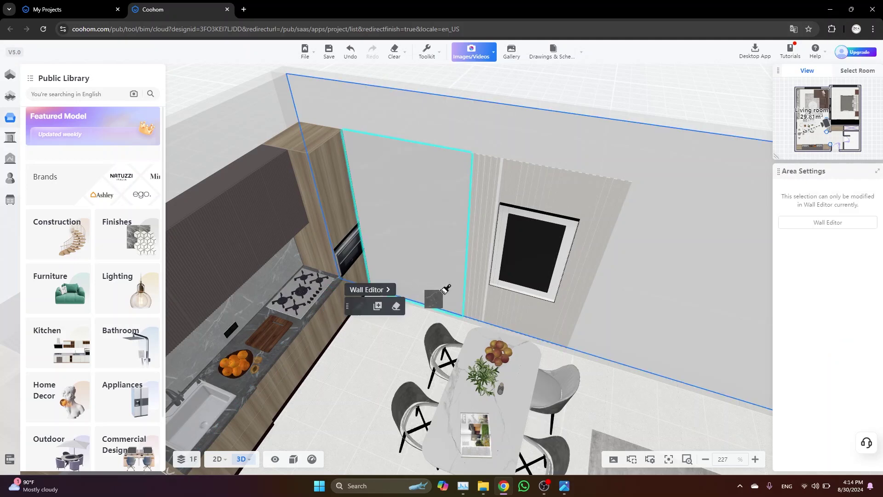
pyautogui.scroll(2, 596, 211)
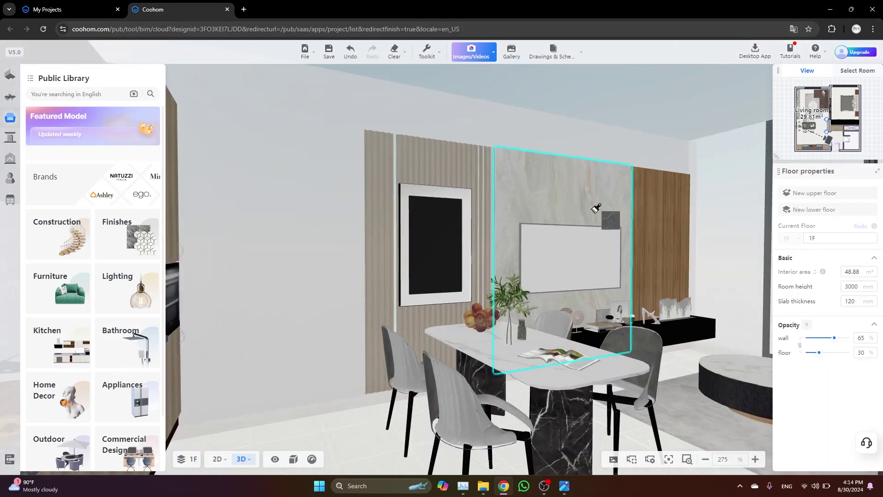
pyautogui.click(596, 209)
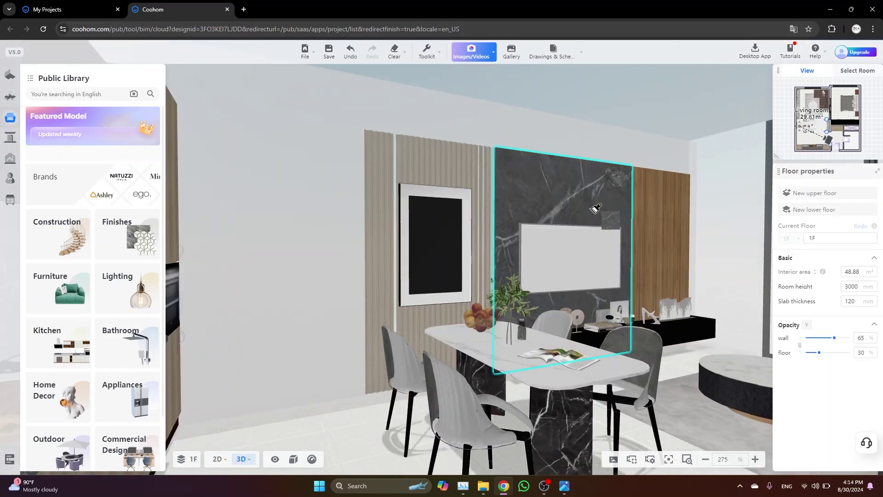
pyautogui.moveTo(597, 209); pyautogui.dragTo(656, 218)
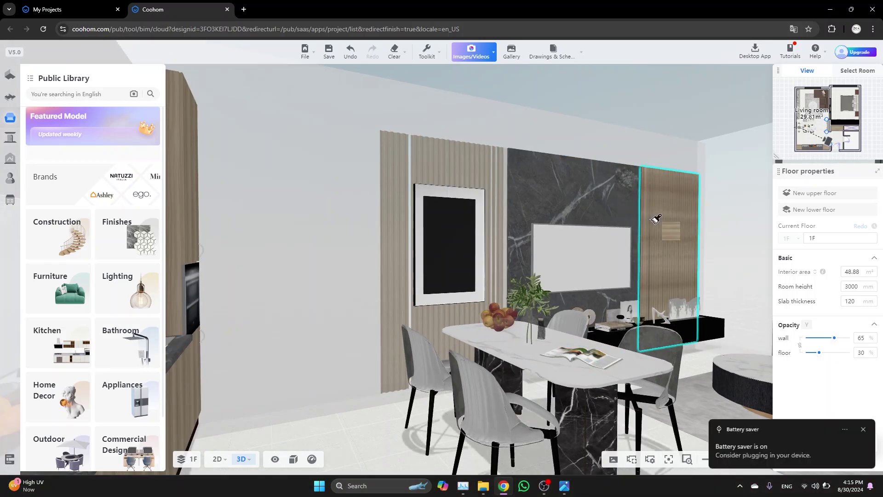
pyautogui.click(656, 219)
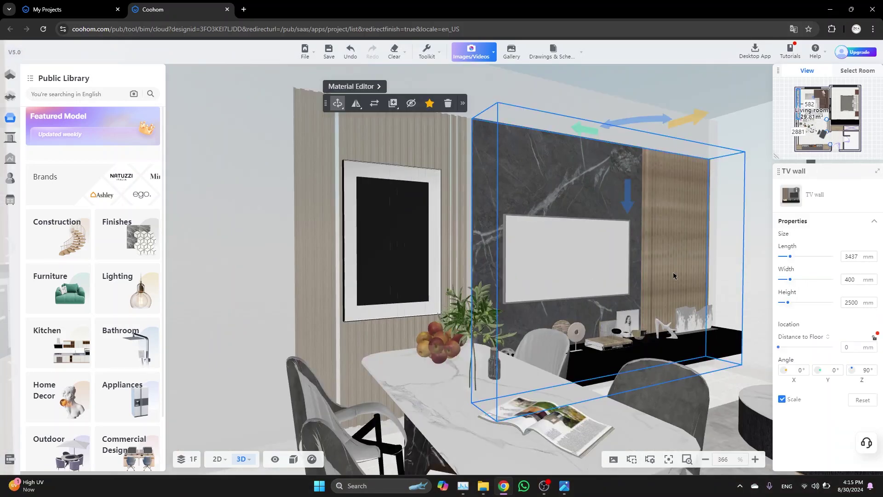
# - Set the TV wall's fluted wood slat texture angle to 90 degrees and confirm the edit
pyautogui.click(371, 87)
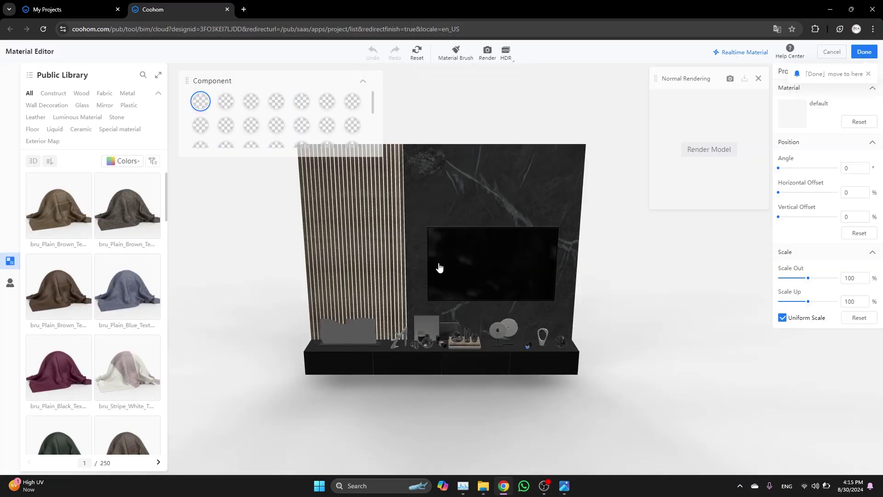
pyautogui.click(379, 250)
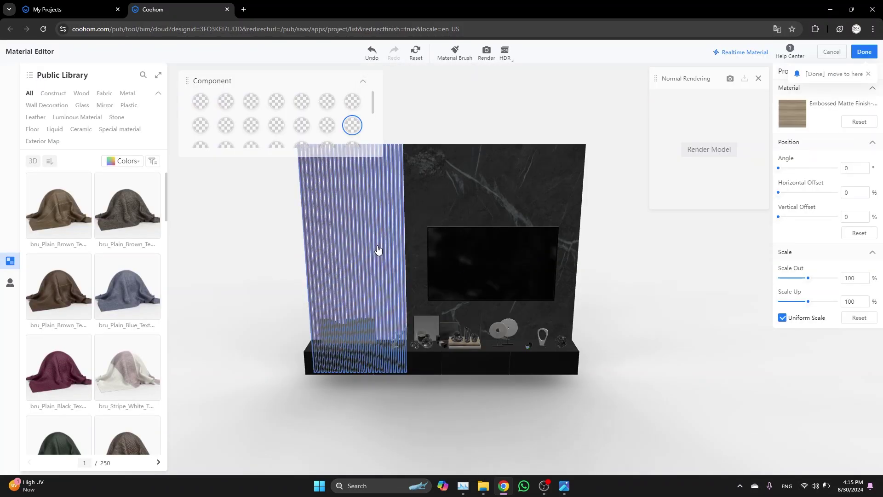
pyautogui.doubleClick(853, 168)
pyautogui.write('90')
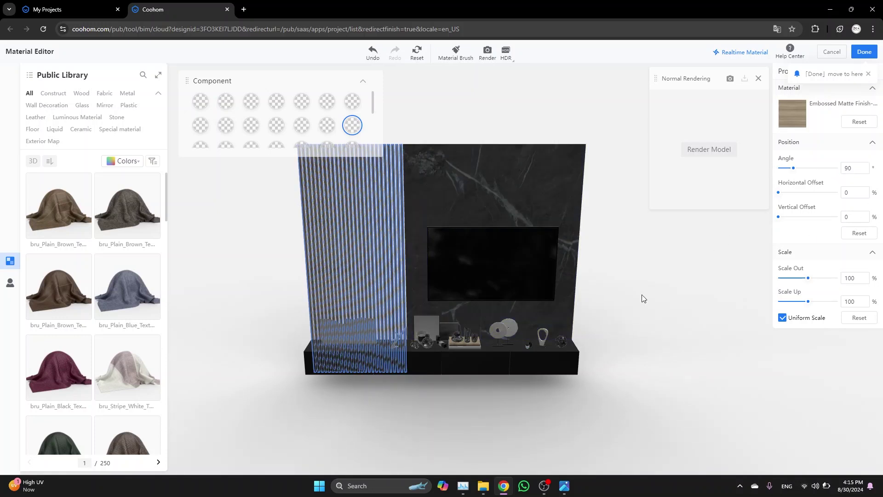
pyautogui.click(867, 56)
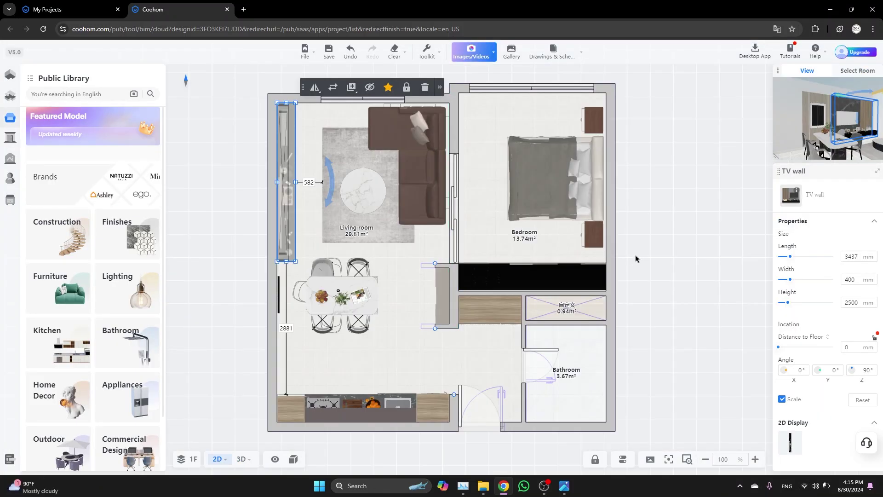
pyautogui.scroll(-1, 636, 259)
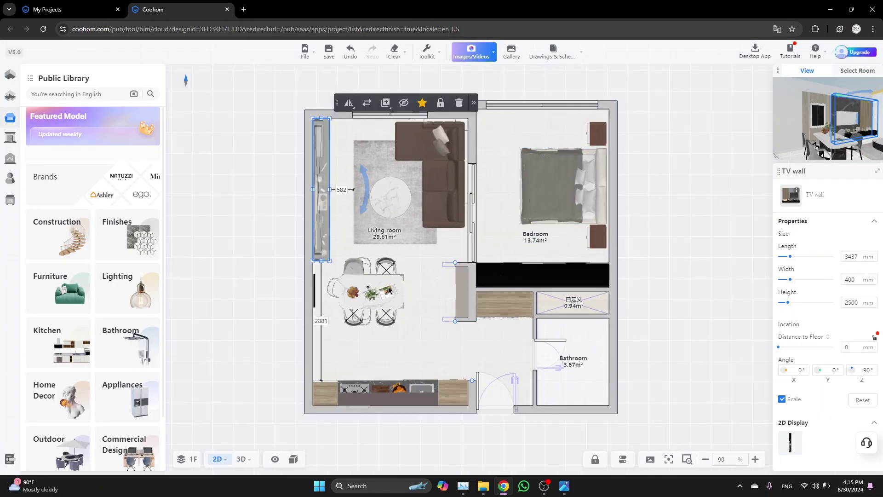
# - Pick the marble-and-wood background wall from Construction > Feature Walls in the Public Library
pyautogui.click(57, 239)
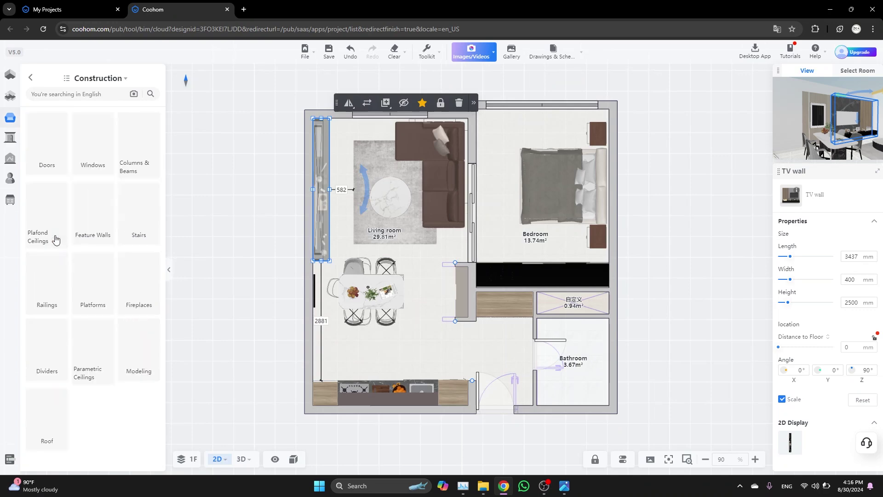
pyautogui.click(92, 211)
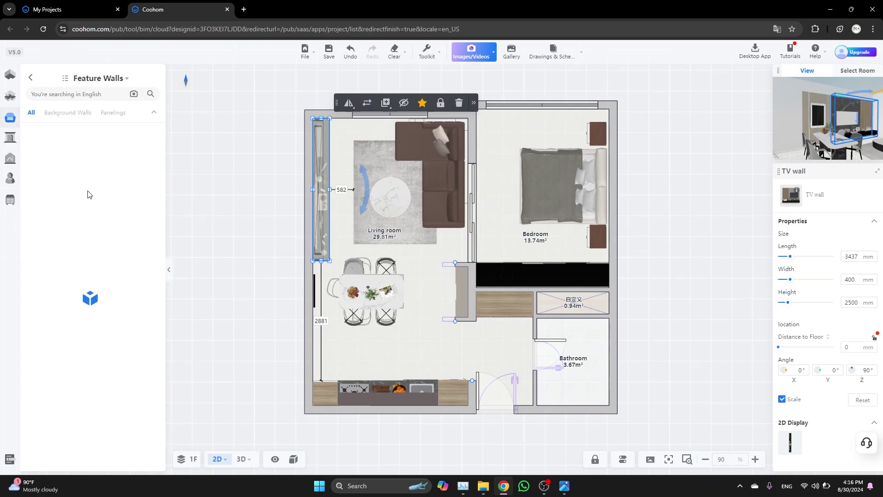
pyautogui.scroll(-3, 88, 194)
pyautogui.scroll(-3, 88, 190)
pyautogui.scroll(-3, 87, 191)
pyautogui.scroll(-2, 87, 191)
pyautogui.scroll(-3, 87, 191)
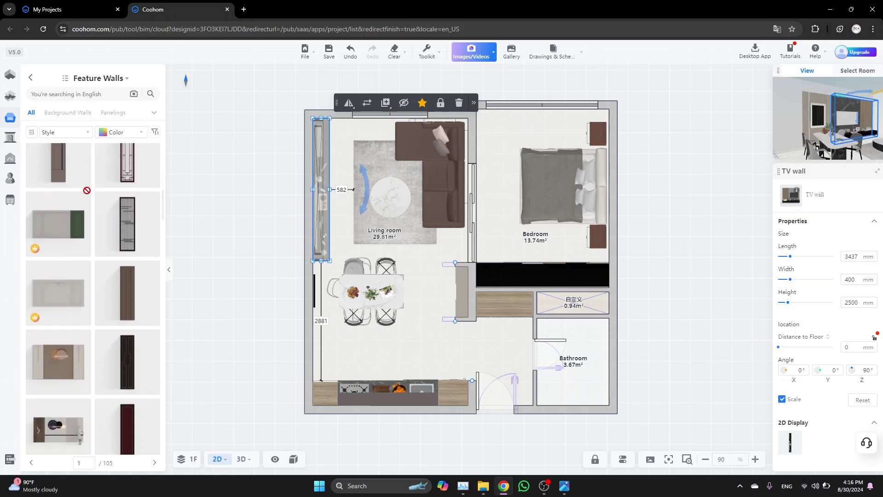
pyautogui.scroll(-2, 87, 191)
pyautogui.scroll(-2, 87, 191)
pyautogui.scroll(-3, 87, 191)
pyautogui.scroll(-3, 87, 191)
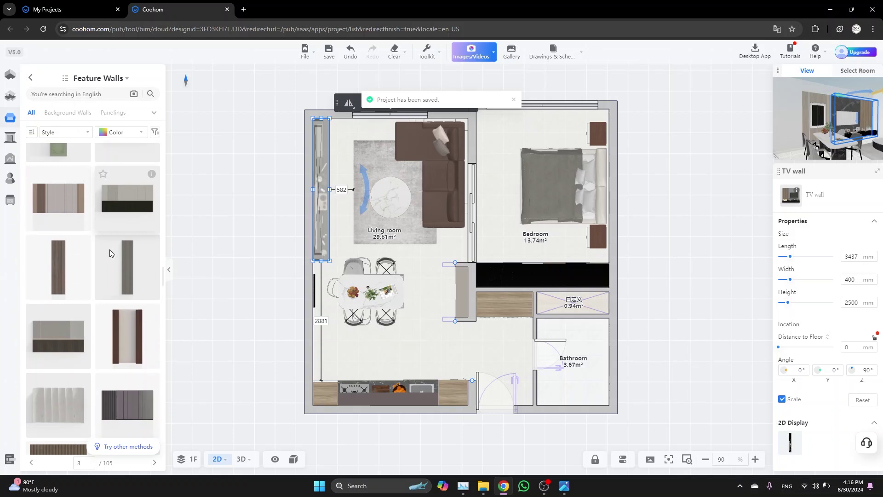
pyautogui.moveTo(83, 244)
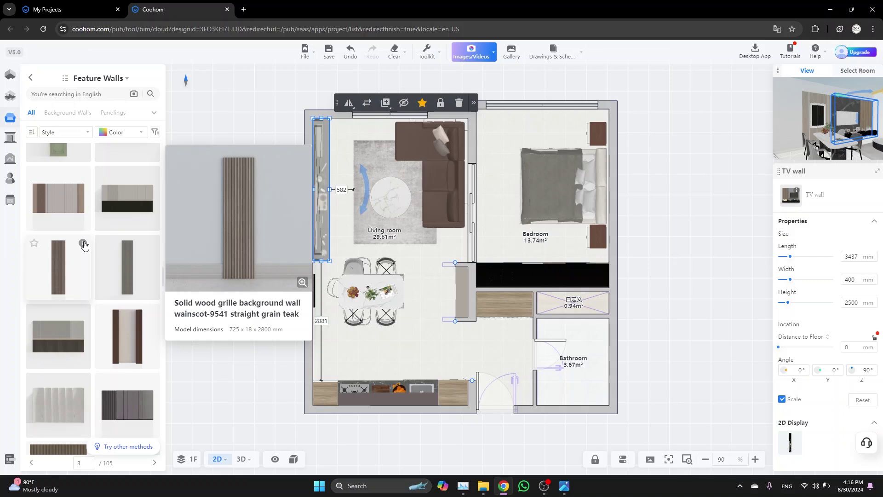
pyautogui.scroll(-3, 62, 265)
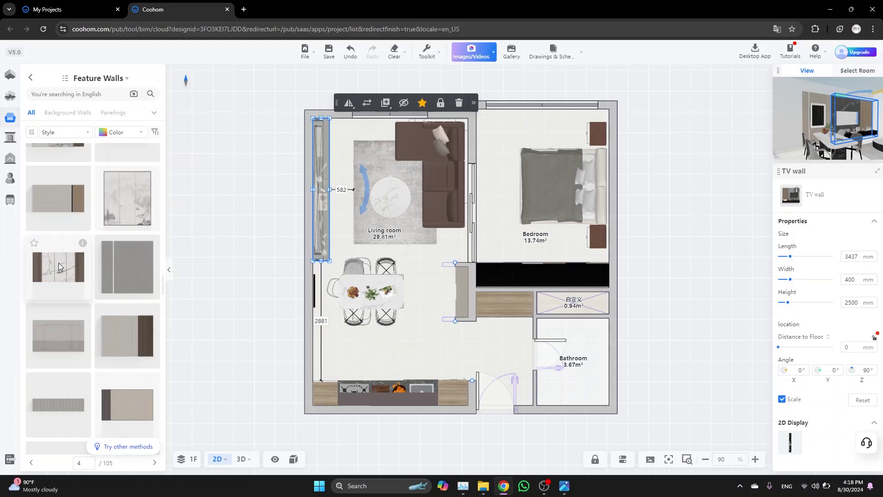
pyautogui.click(661, 232)
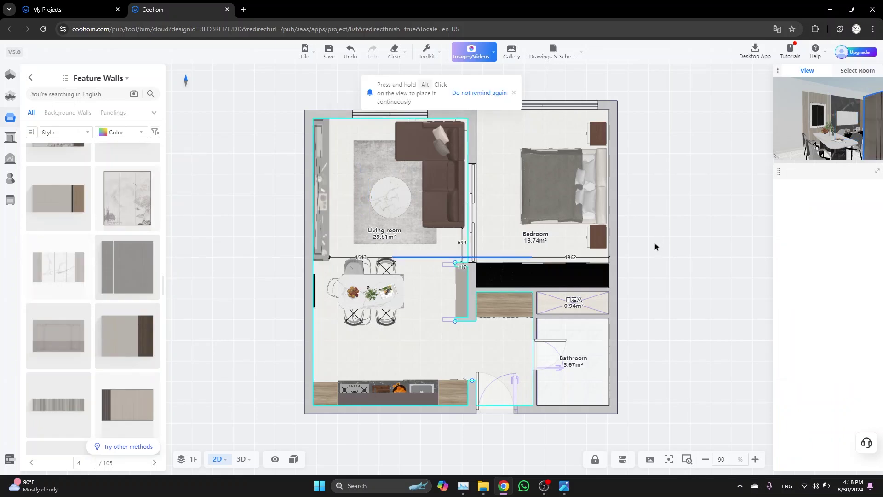
pyautogui.scroll(5, 654, 256)
pyautogui.scroll(5, 393, 221)
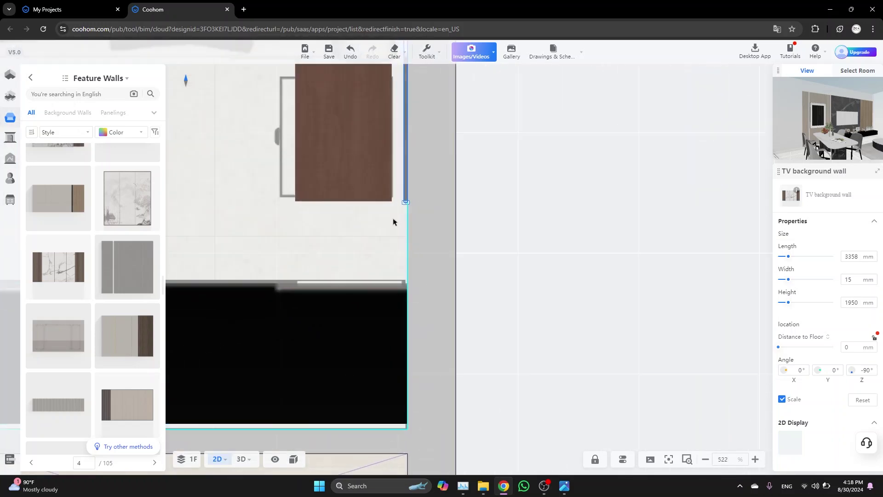
pyautogui.scroll(1, 414, 200)
pyautogui.scroll(1, 412, 222)
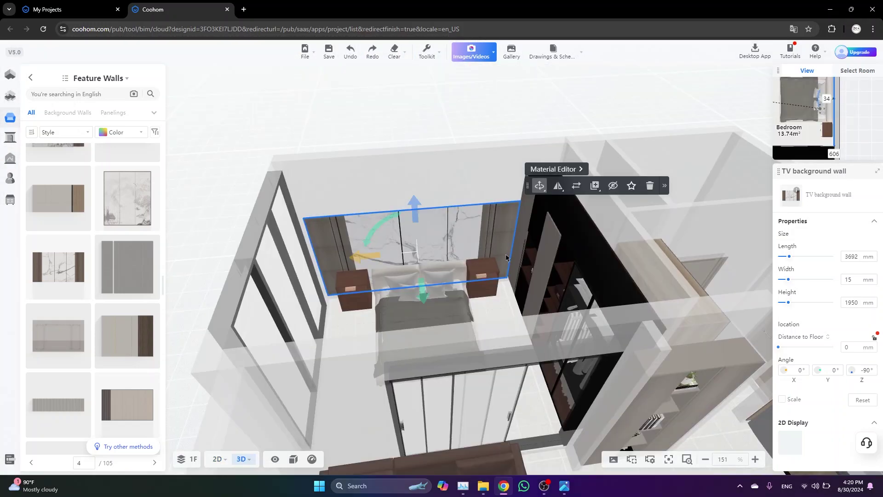
pyautogui.scroll(1, 405, 225)
pyautogui.scroll(1, 405, 225)
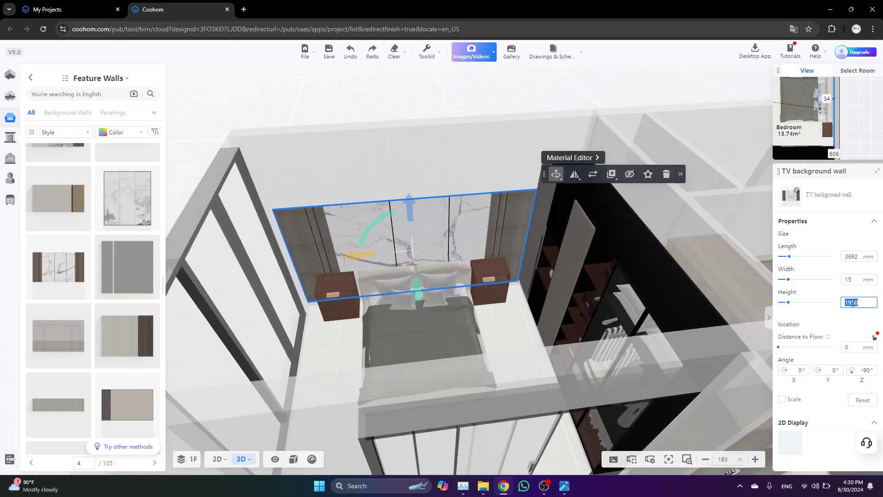
pyautogui.write('2500')
# - Confirm the bedroom feature wall's 2500 mm height and switch to the Material Brush
pyautogui.press('Return')
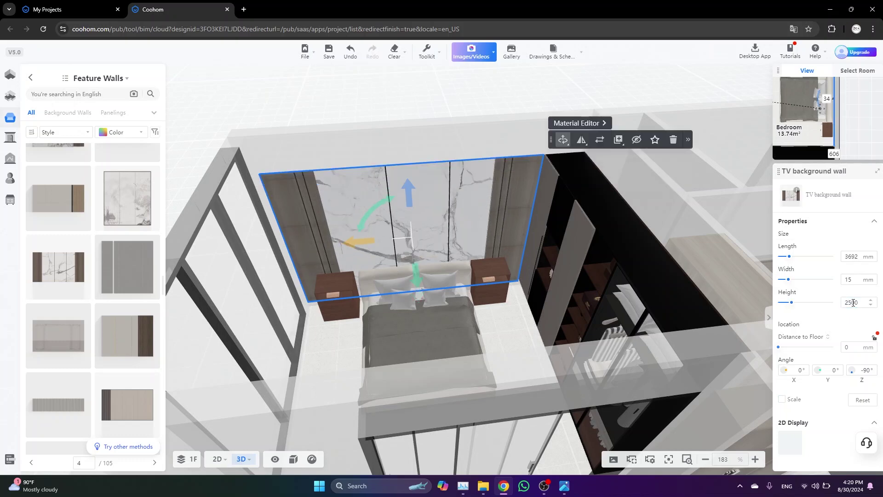
pyautogui.scroll(-1, 503, 292)
pyautogui.scroll(-1, 569, 315)
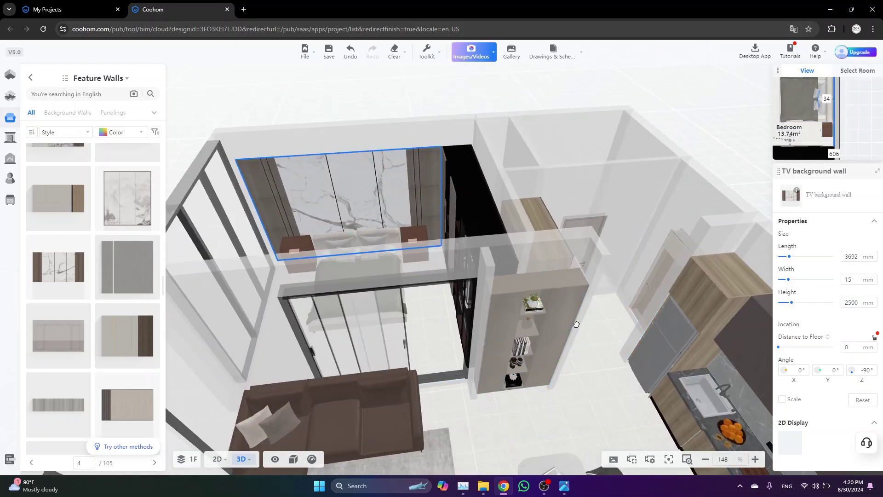
pyautogui.click(417, 76)
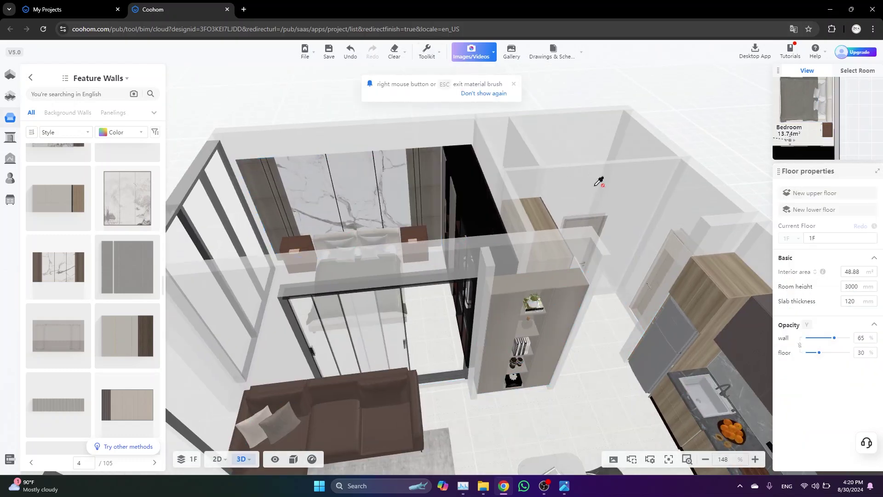
# - Brush dark marble onto the headboard wall's centre panel, check it in the Material Editor, then view the apartment
pyautogui.click(388, 181)
pyautogui.click(472, 117)
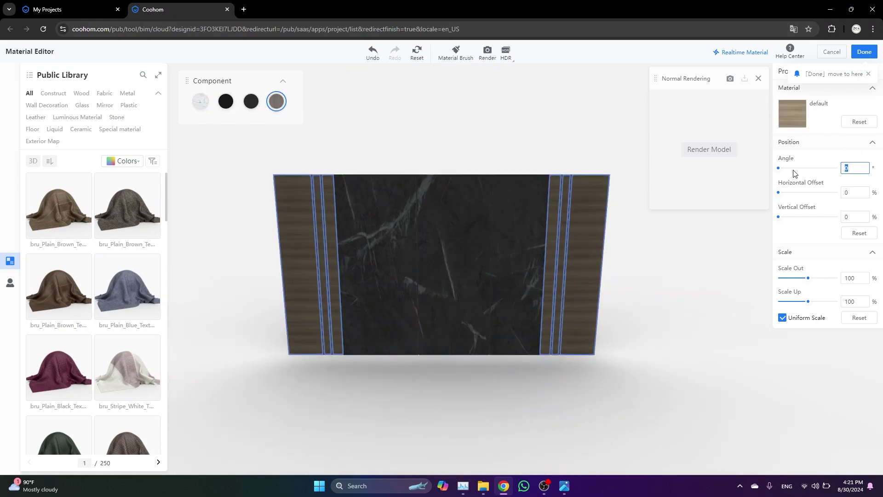
pyautogui.click(865, 51)
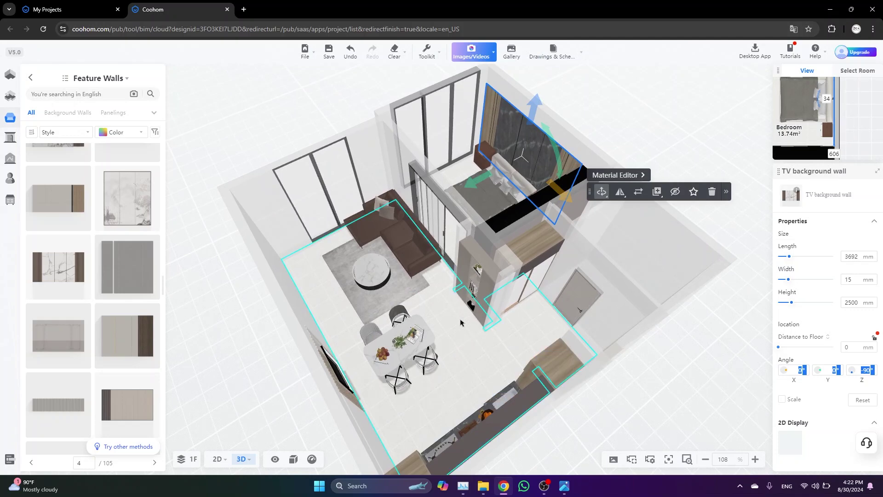
pyautogui.moveTo(461, 322); pyautogui.dragTo(400, 341)
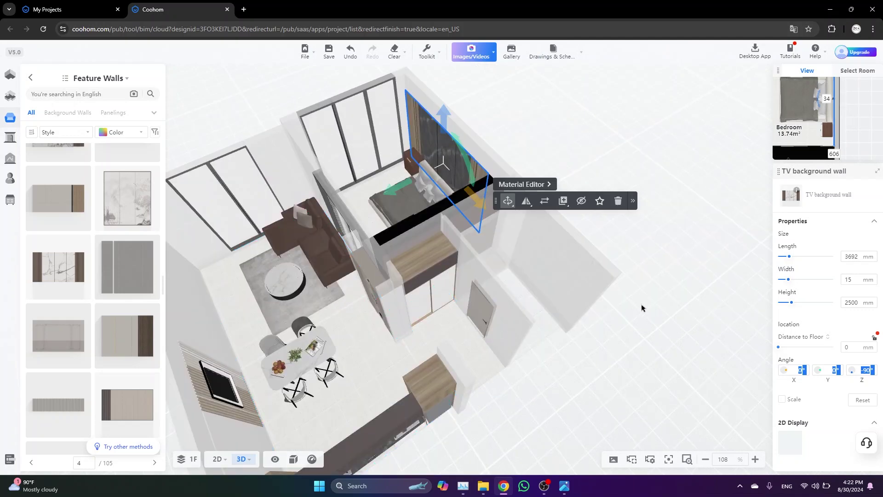